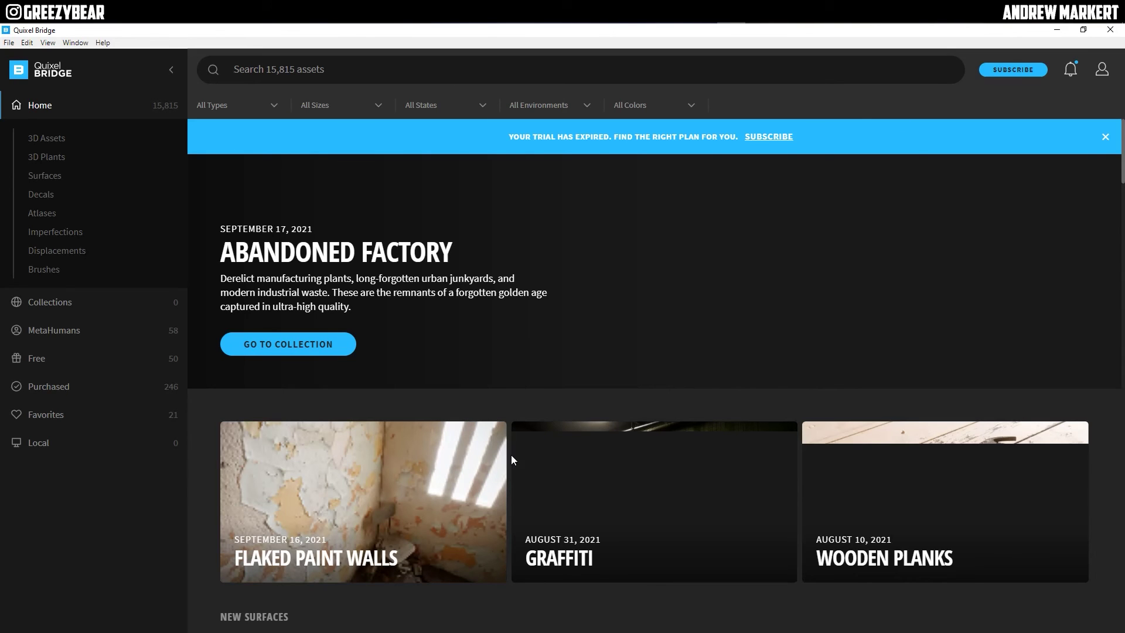
- Export the Thatching Grass asset from the purchased 3D plants to Blender
left_click(46, 386)
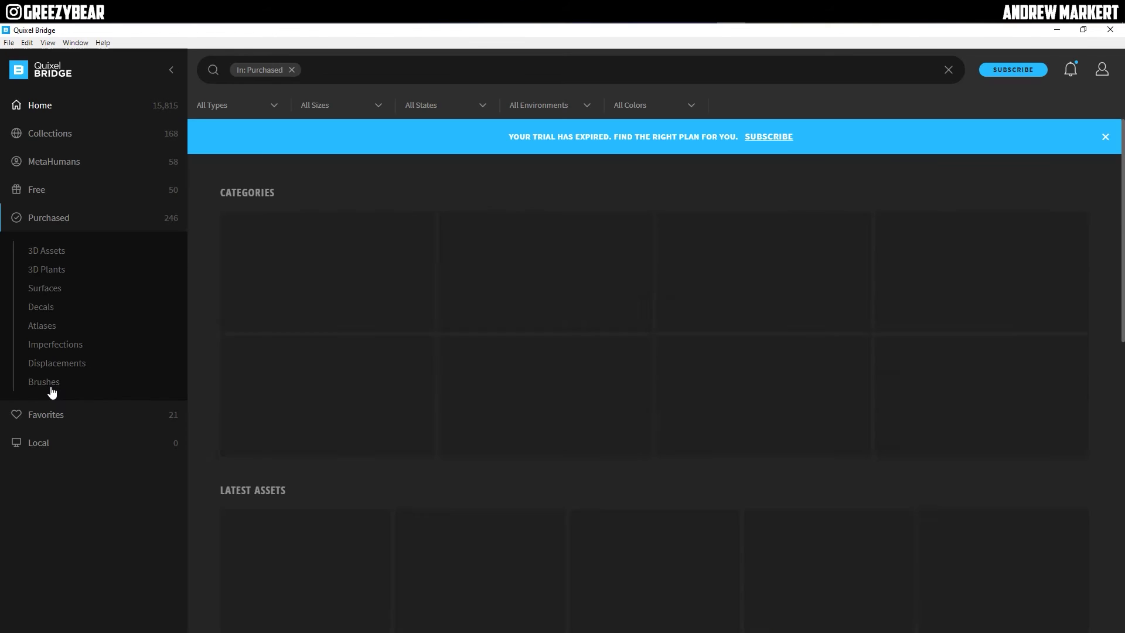
left_click(51, 272)
scroll(567, 381, "down", 10)
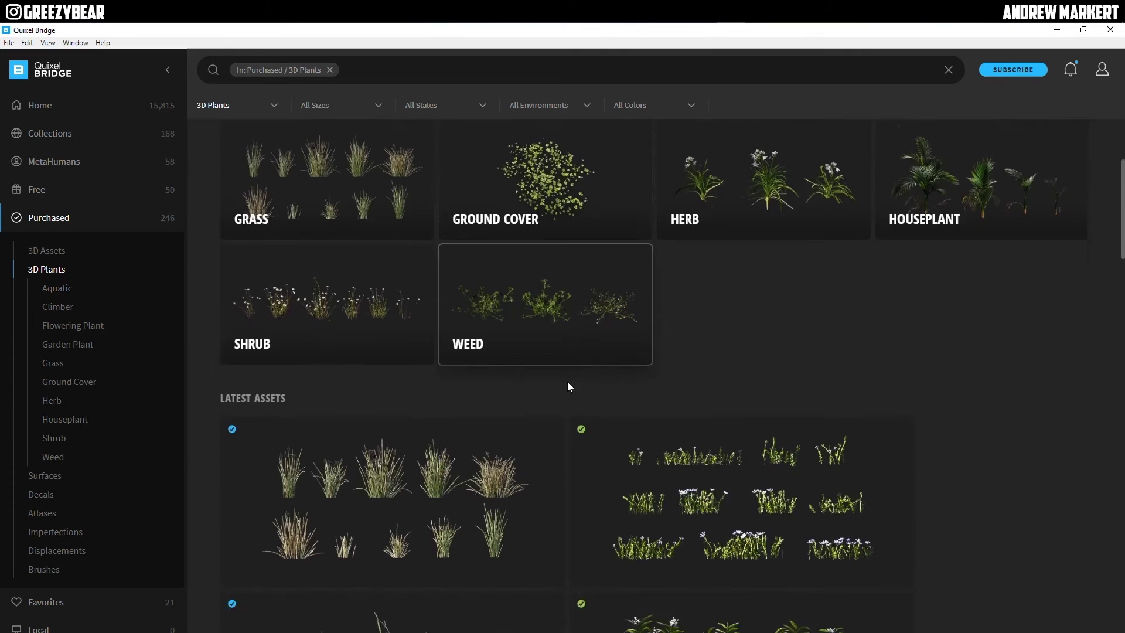
scroll(564, 381, "up", 1)
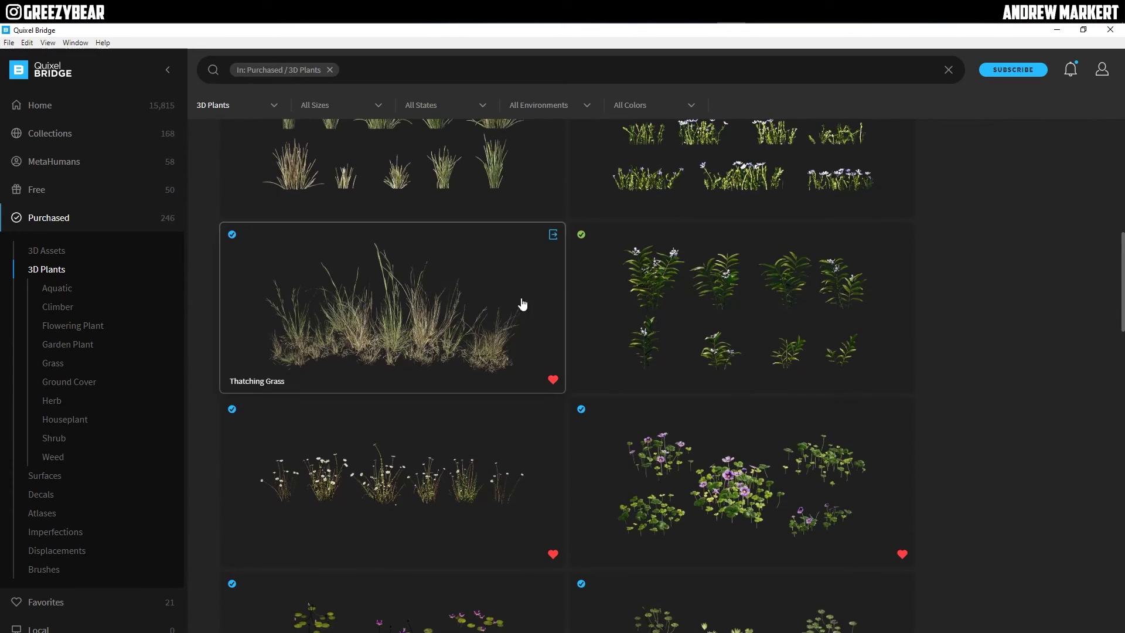
left_click(554, 235)
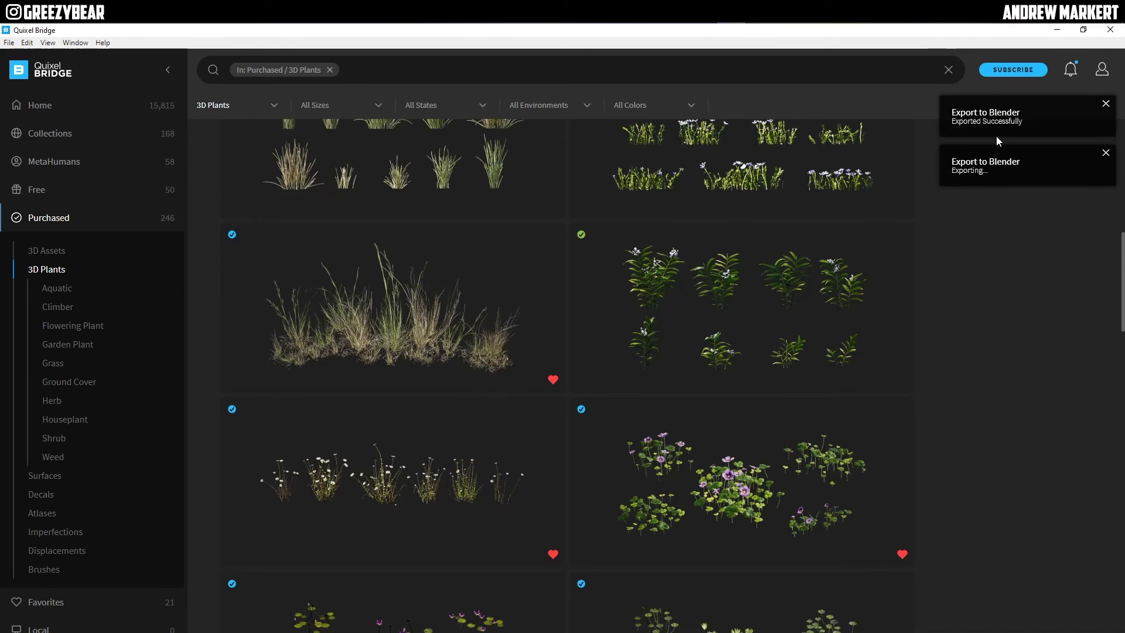
- In Blender, move the imported Thatching Grass far along negative X and place its whole hierarchy in a new collection
key("alt+Tab")
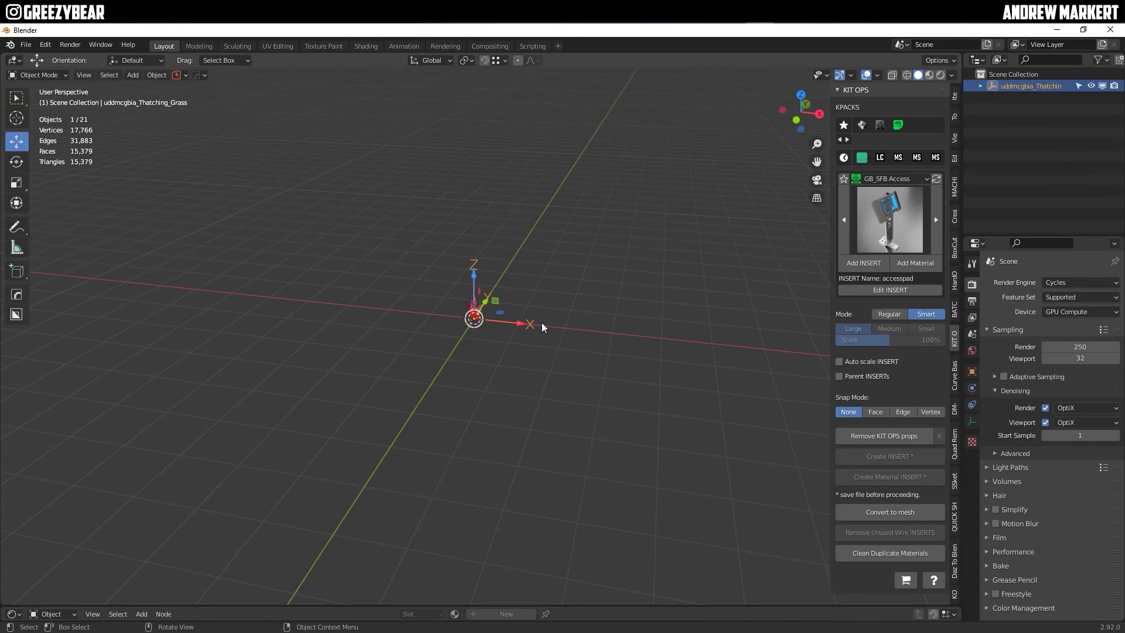
left_click_drag(520, 327, 248, 268)
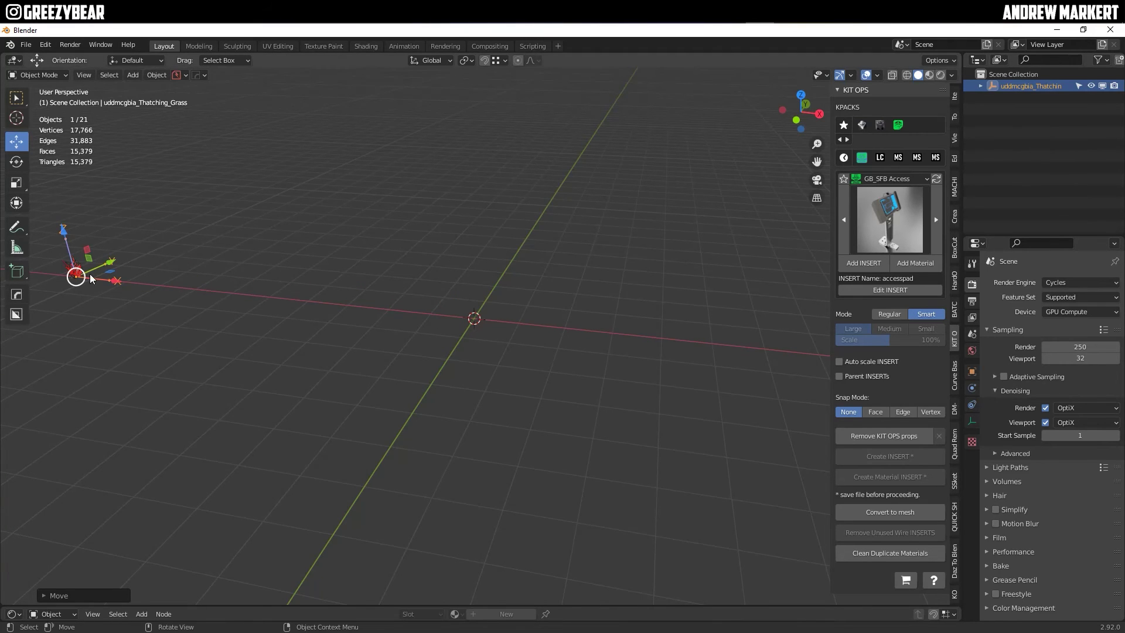
right_click(1028, 87)
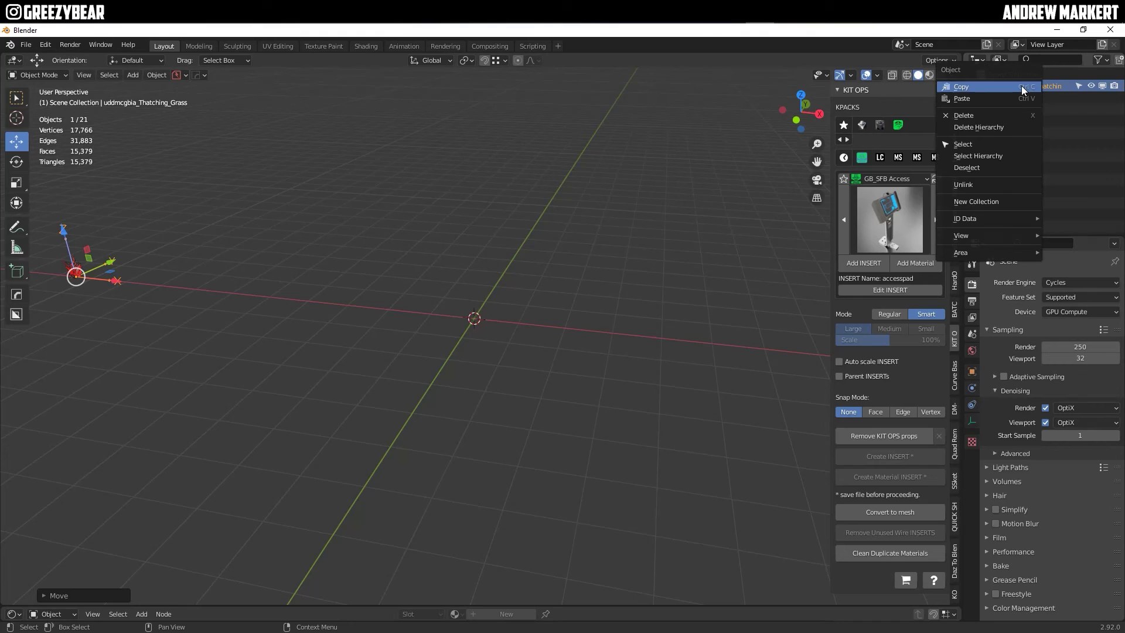
left_click(989, 199)
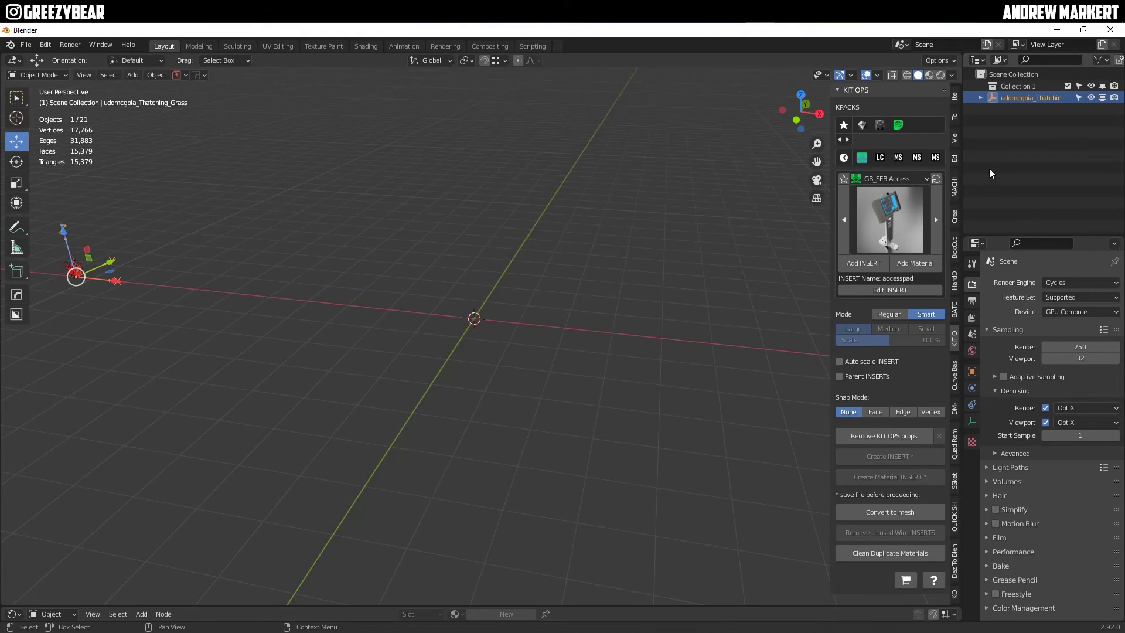
right_click(992, 97)
left_click(983, 135)
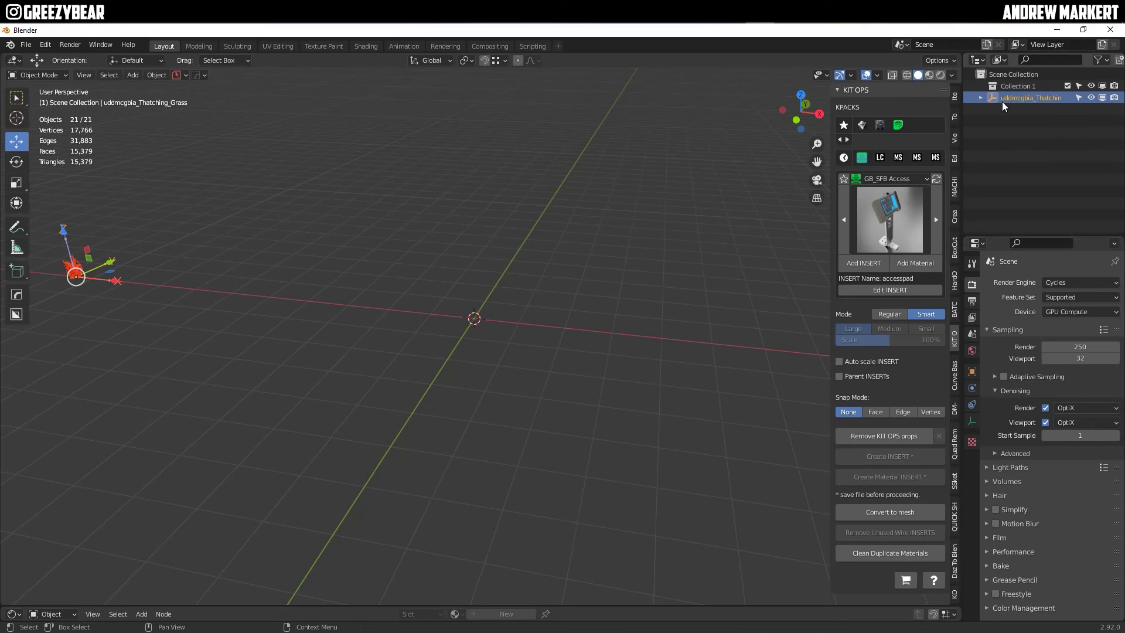
left_click_drag(990, 96, 990, 85)
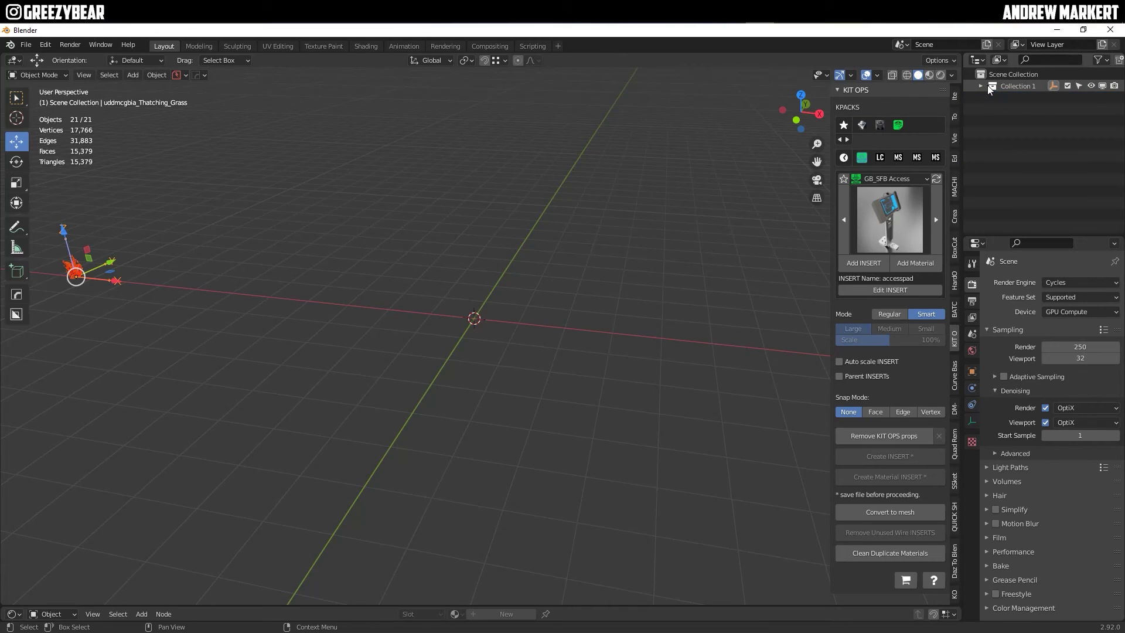
left_click(989, 85)
- Export White Everlasting from Quixel Bridge and move it along negative X in Blender to stand beside the Thatching Grass
key("alt+Tab")
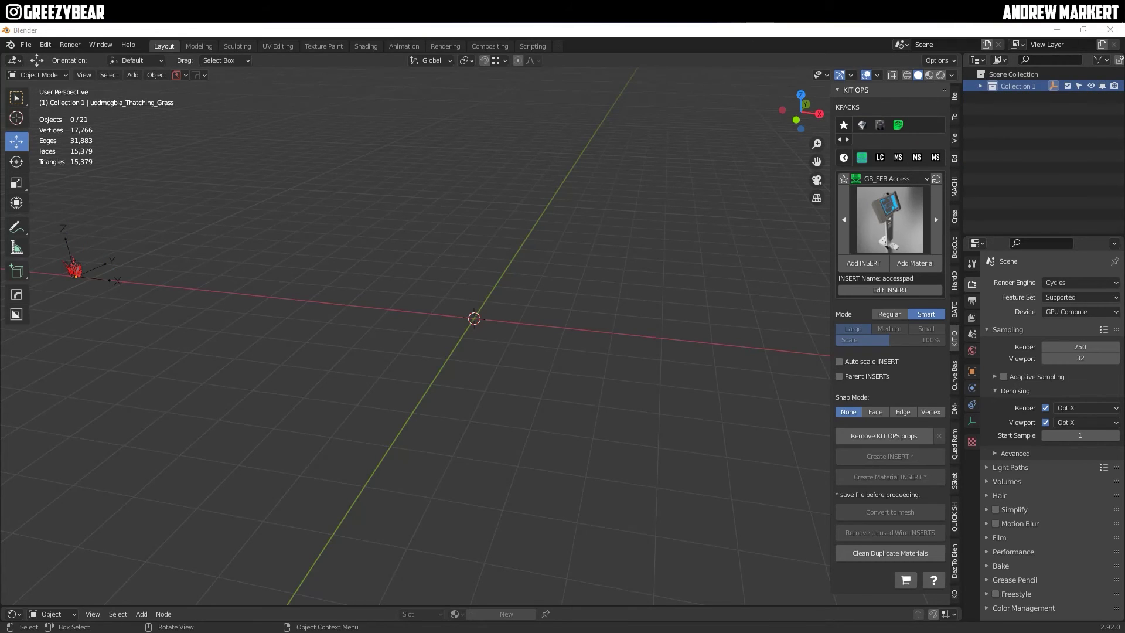
mouse_move(530, 455)
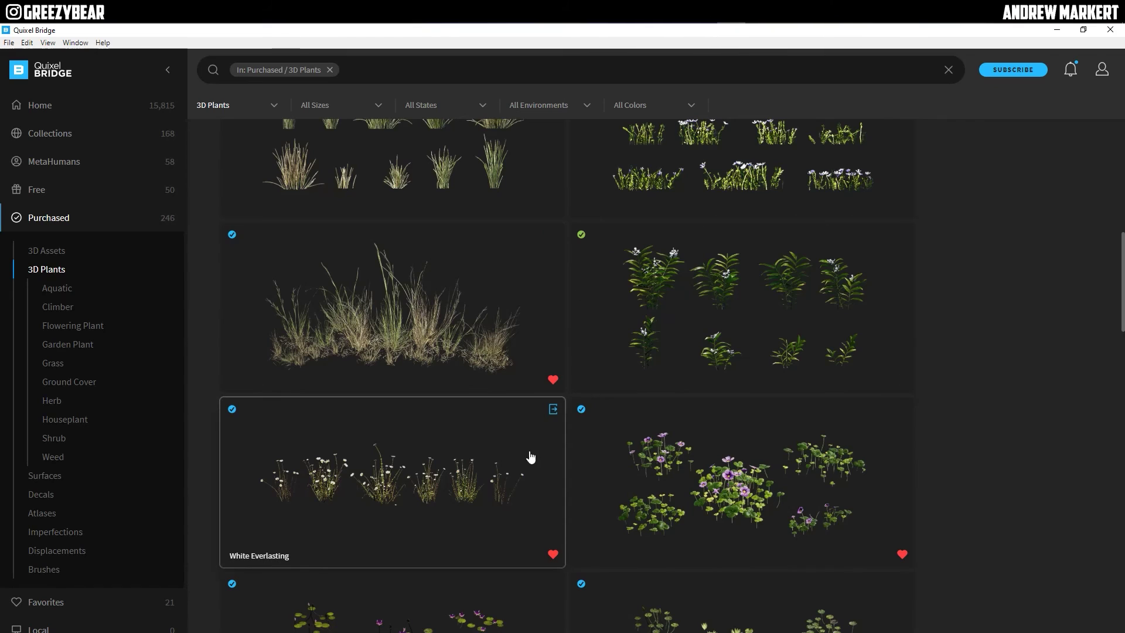
left_click(554, 412)
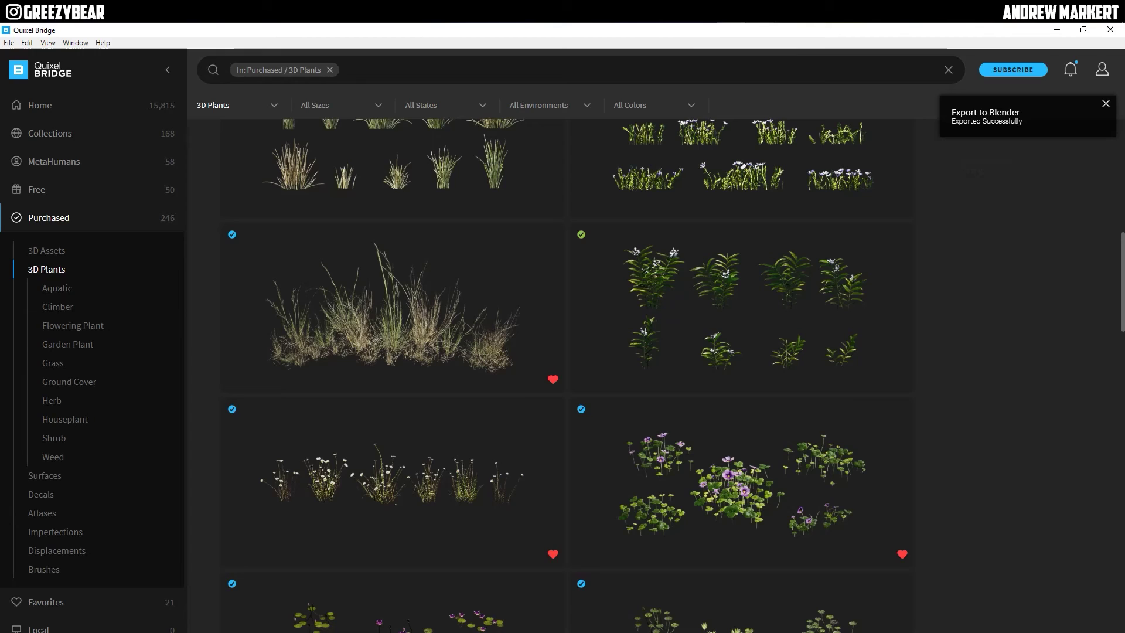
mouse_move(759, 11)
left_click(760, 68)
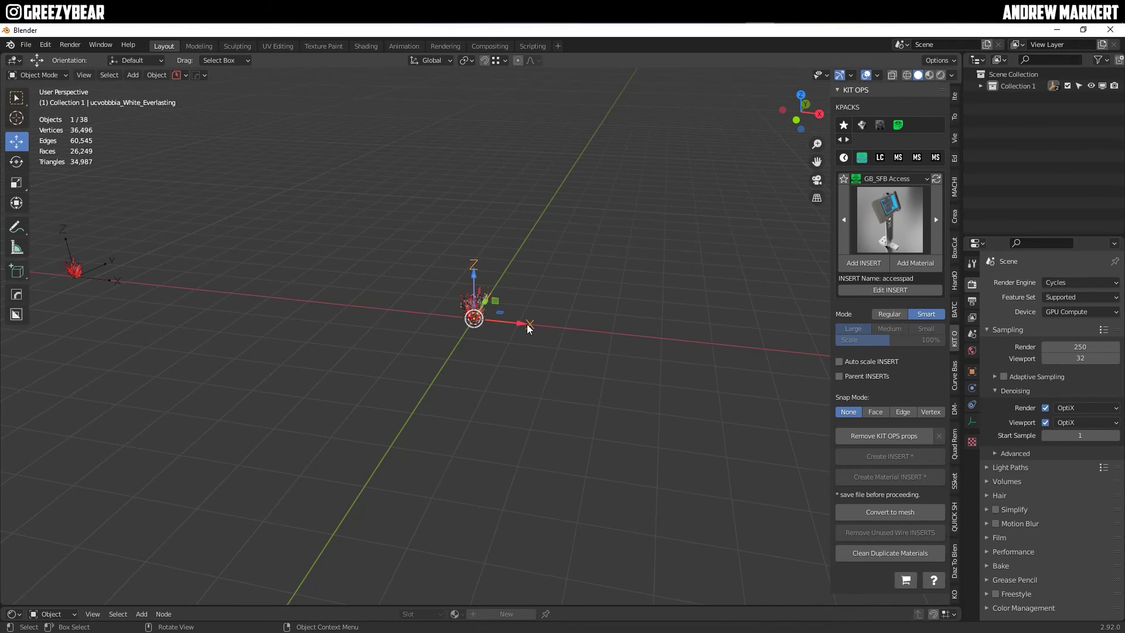
left_click_drag(512, 322, 141, 299)
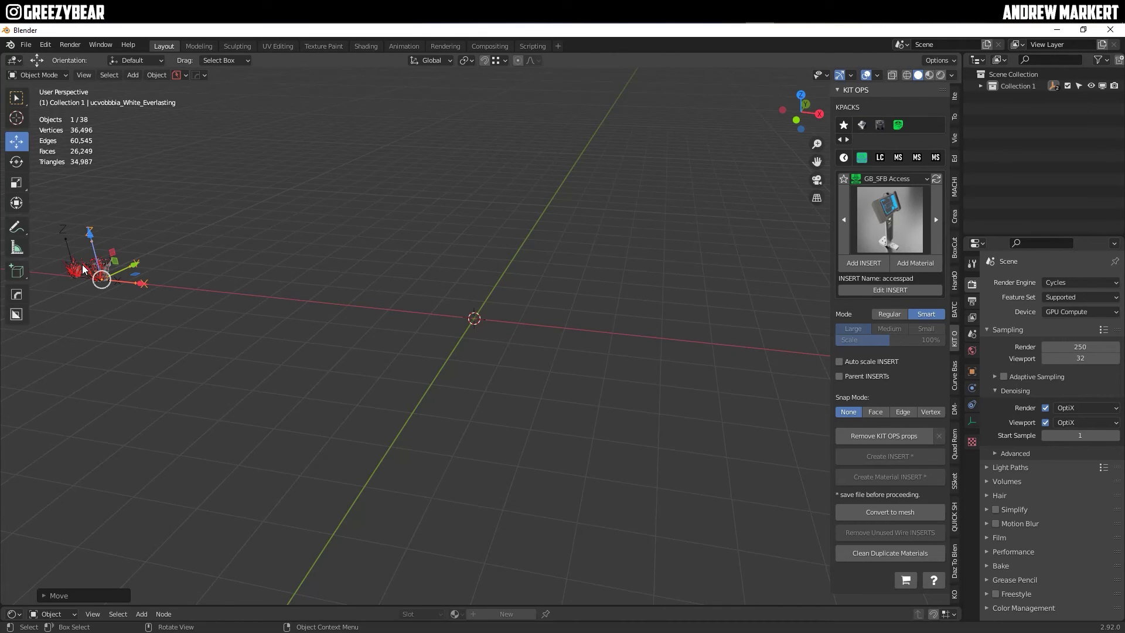
- Export Dry Weeds from Quixel Bridge's purchased 3D plants and move them along negative X in Blender, beside the White Everlasting
key("alt+Tab")
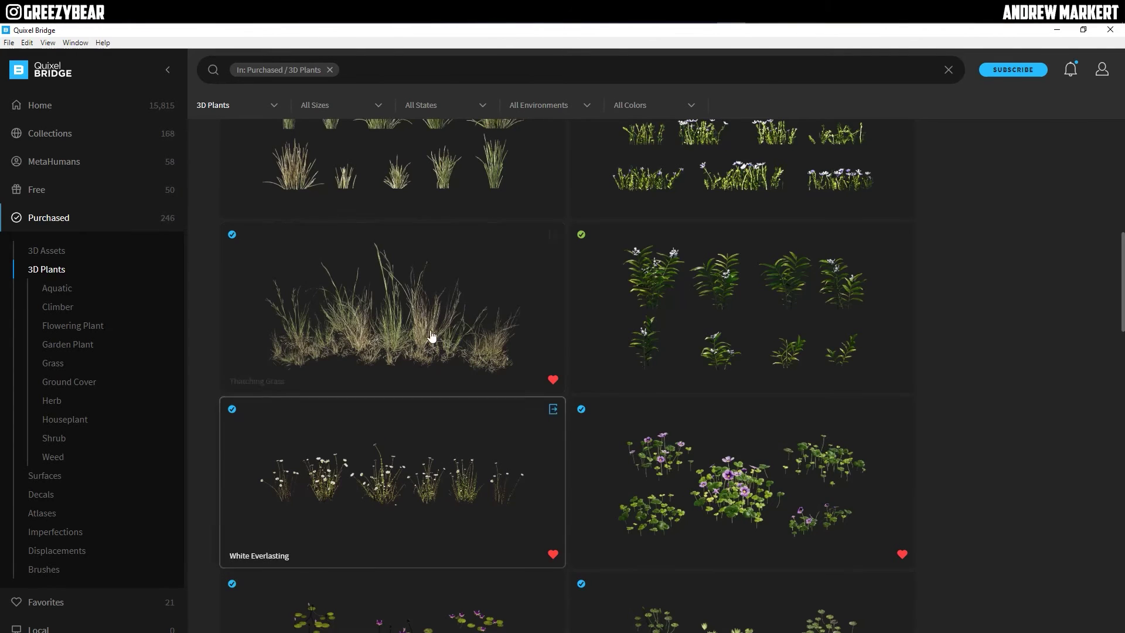
scroll(814, 329, "down", 10)
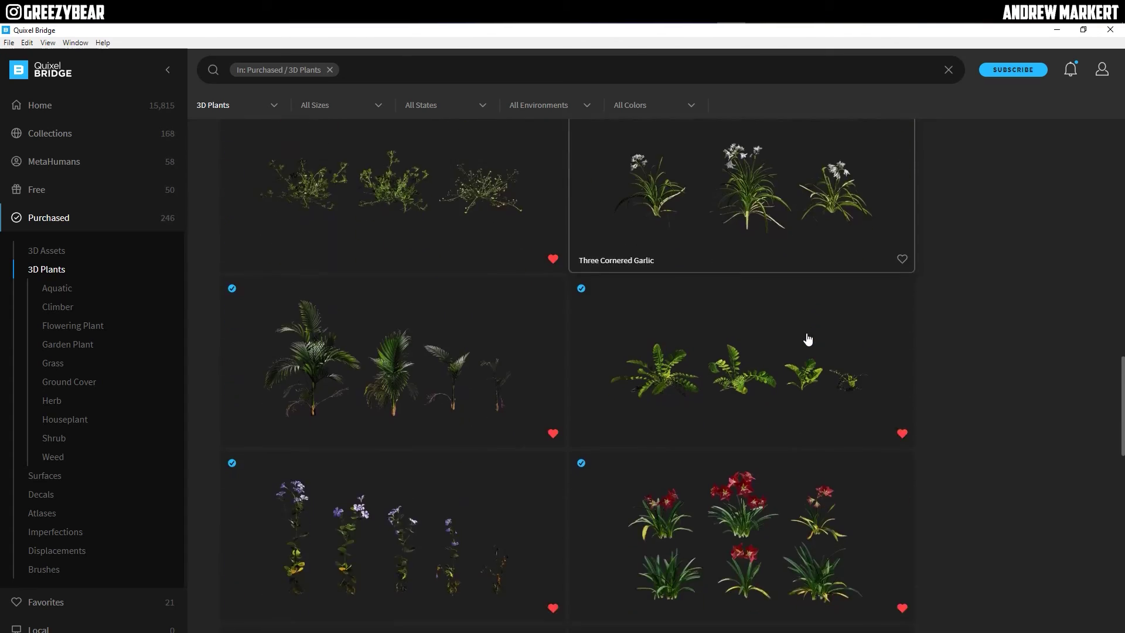
scroll(809, 339, "down", 4)
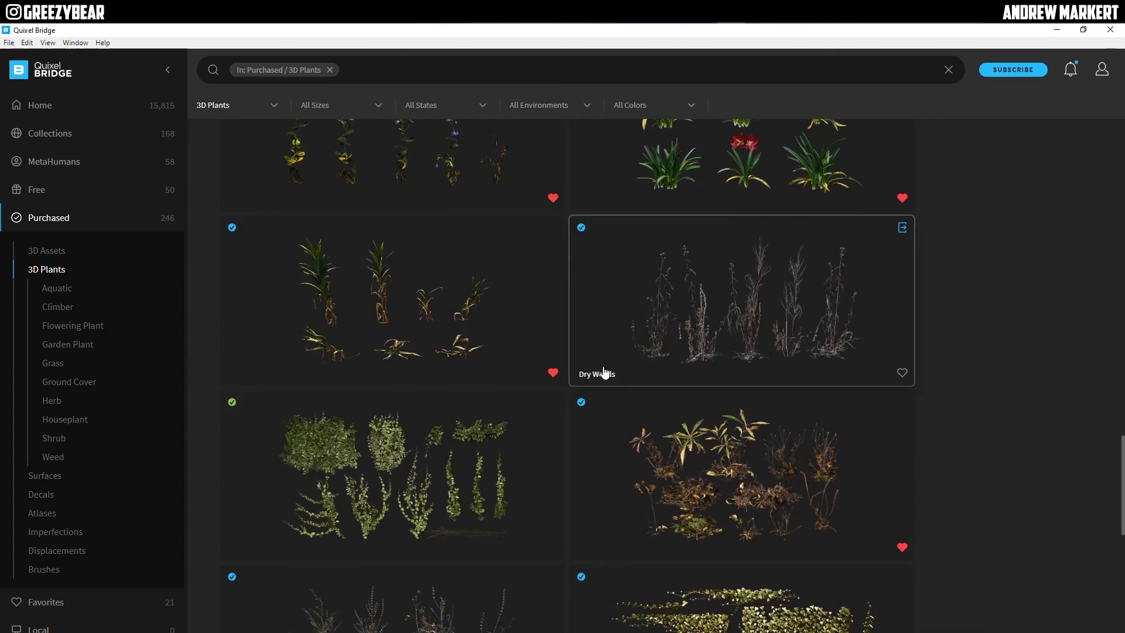
left_click(898, 228)
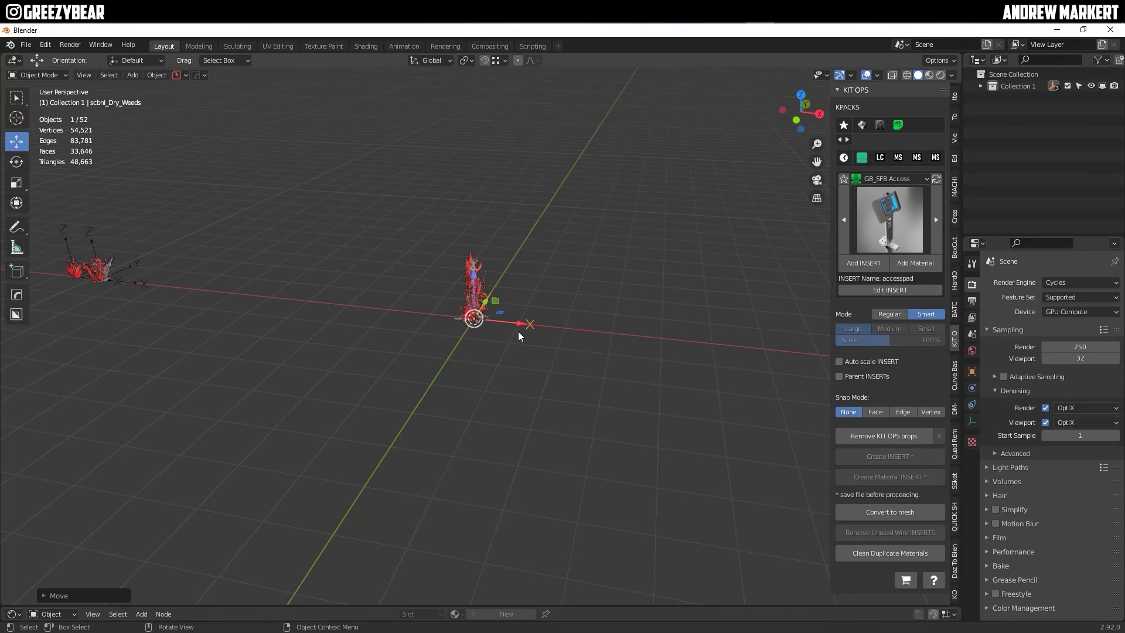
key("g")
left_click(178, 291)
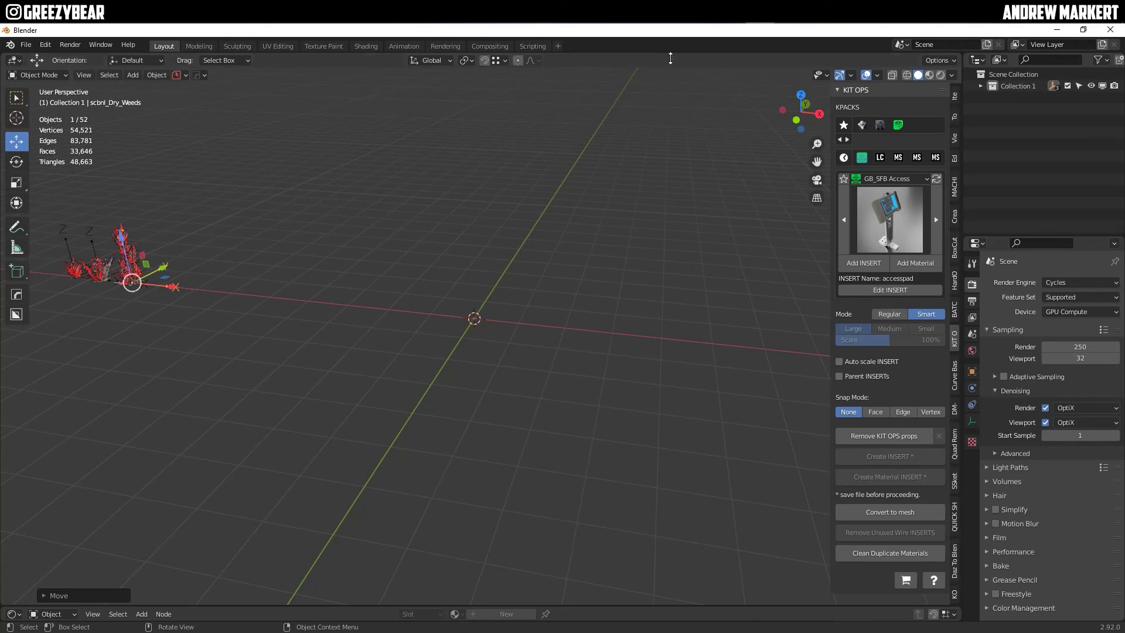
- Export the Dry Plant Set from Quixel Bridge and move it along negative X in Blender, next to the Dry Weeds
key("alt+Tab")
scroll(566, 412, "down", 3)
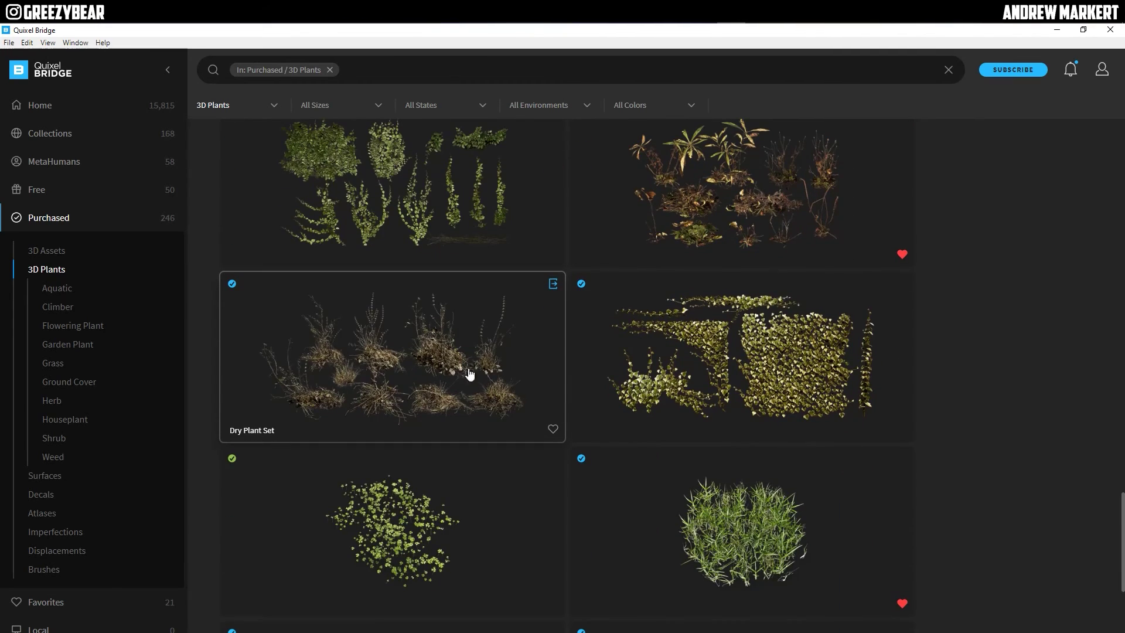
left_click(553, 284)
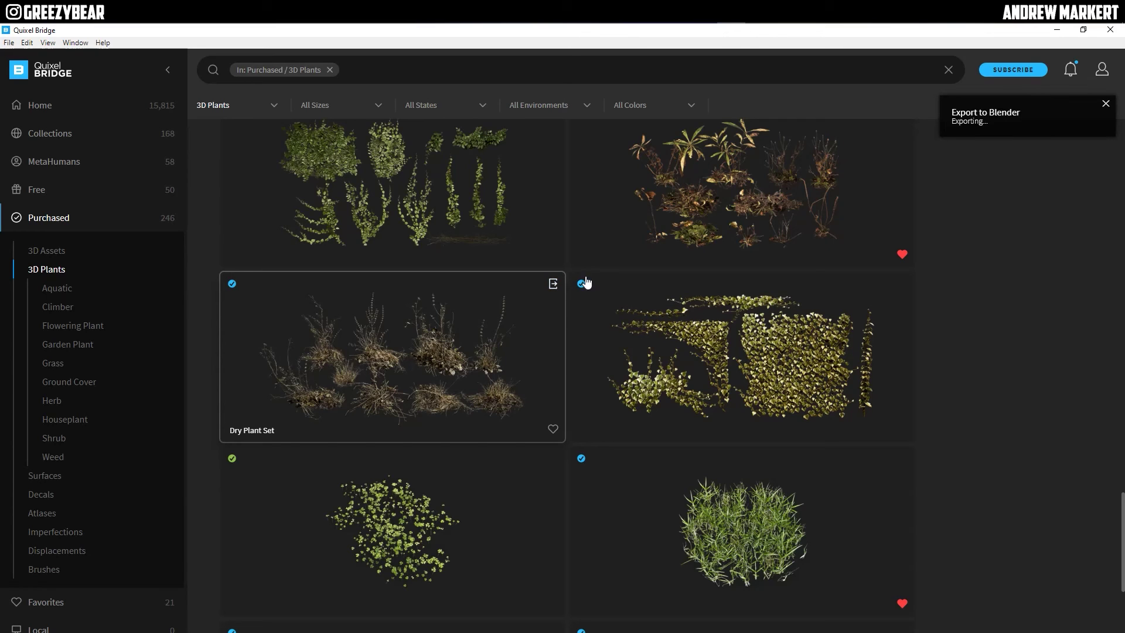
left_click(902, 283)
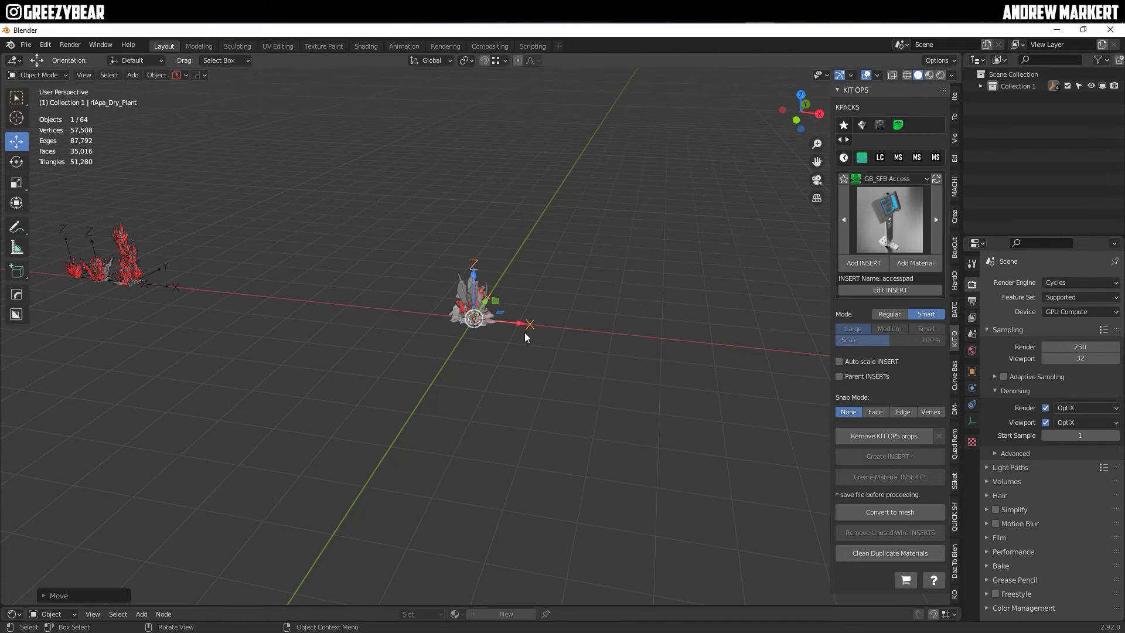
key("g")
key("x")
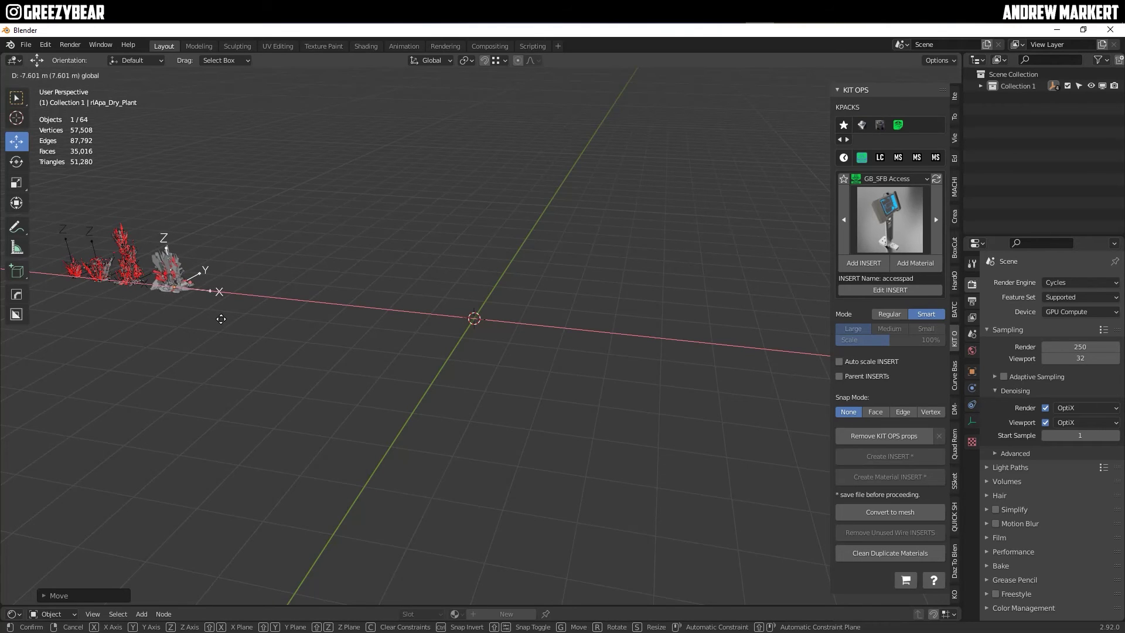
left_click(259, 262)
left_click(293, 250)
- Move all four imported plant sets together farther along negative X, well clear of the origin, and deselect them
scroll(310, 244, "down", 3)
middle_click_drag(320, 256, 361, 311)
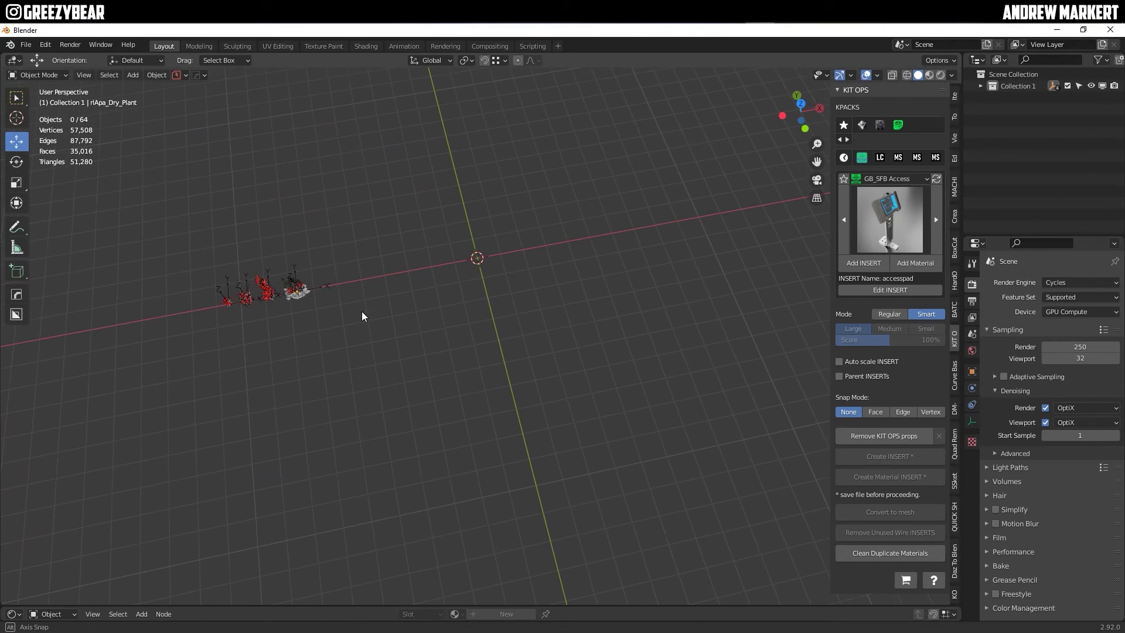
left_click_drag(371, 233, 170, 337)
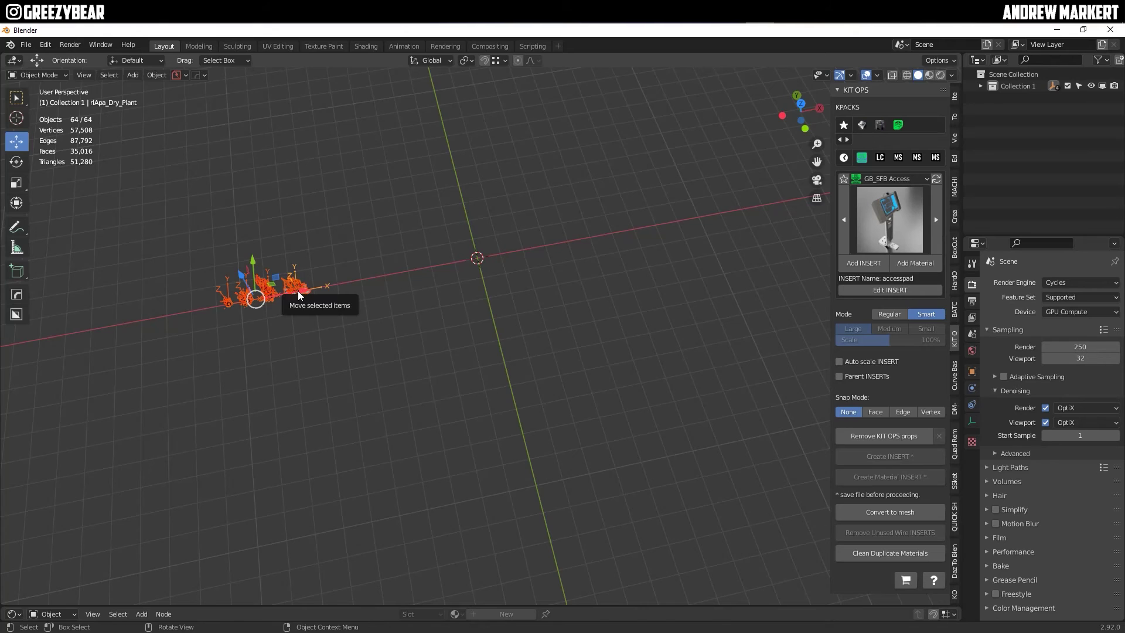
key("g")
key("x")
left_click(11, 359)
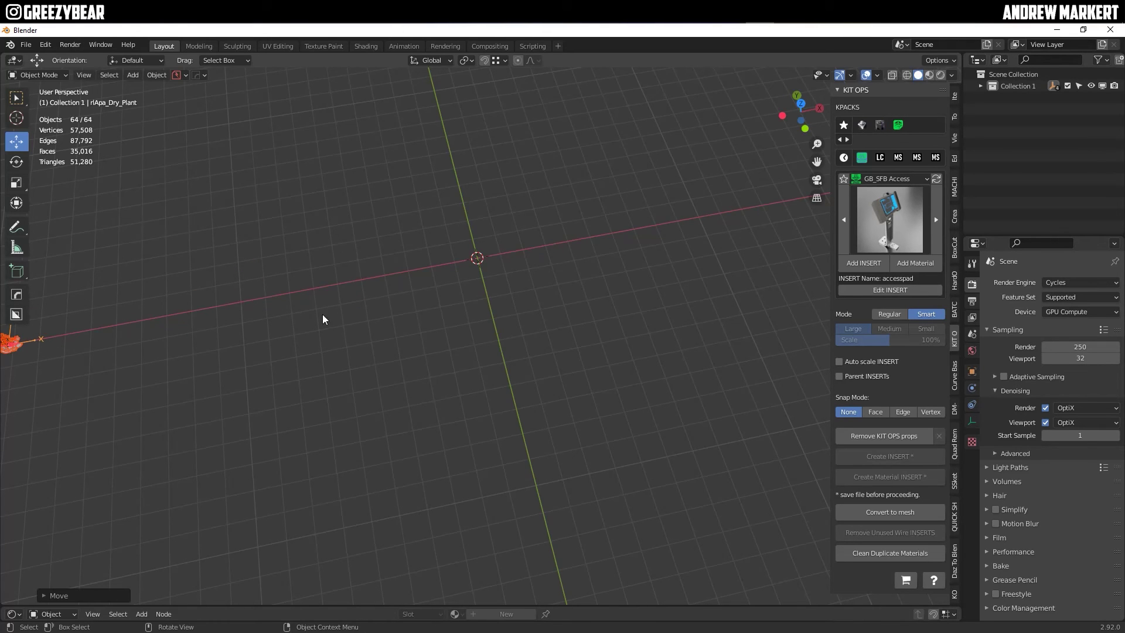
middle_click_drag(322, 319, 505, 288)
key("alt+a")
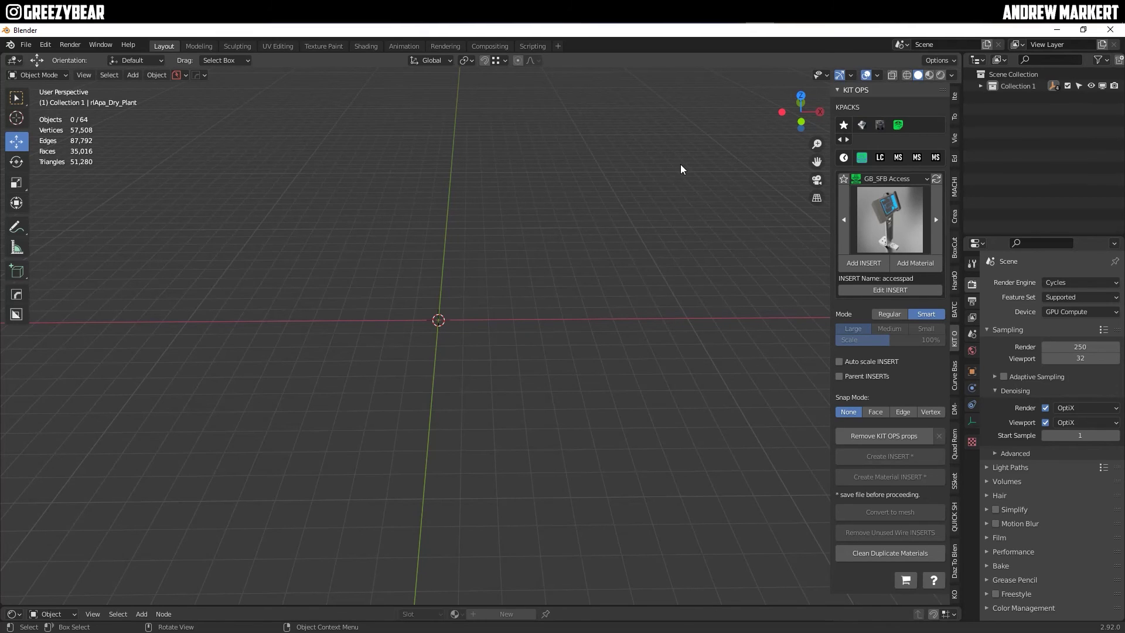
left_click(998, 85)
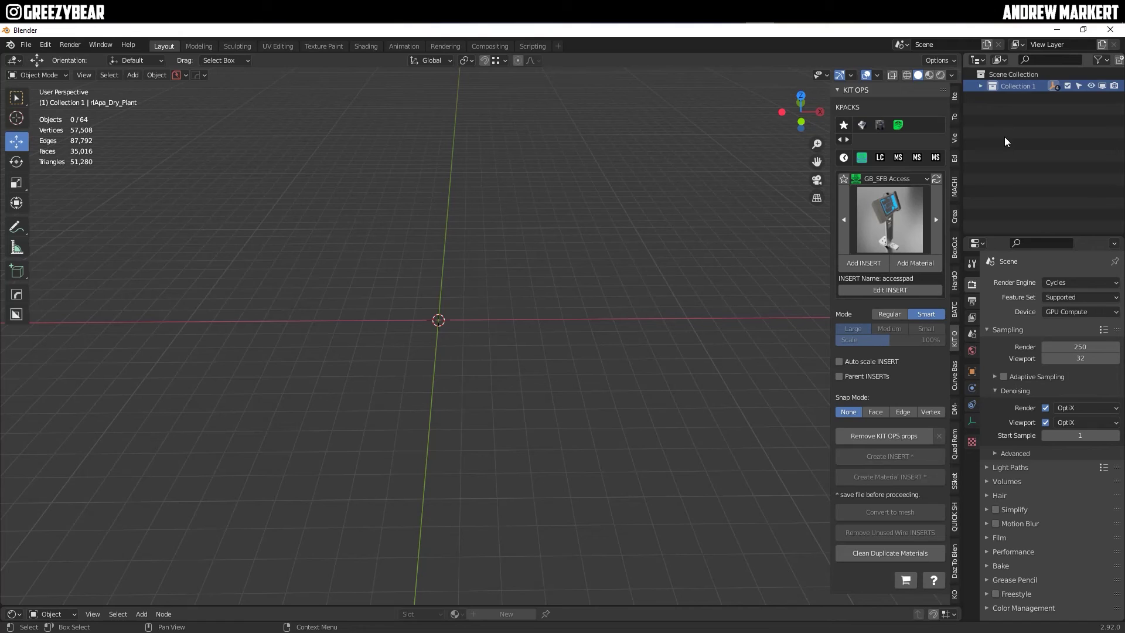
left_click(1004, 141)
- Export the Ground Rubble surface from Quixel Bridge's purchased Debris category and select Collection 1 in Blender
key("alt+Tab")
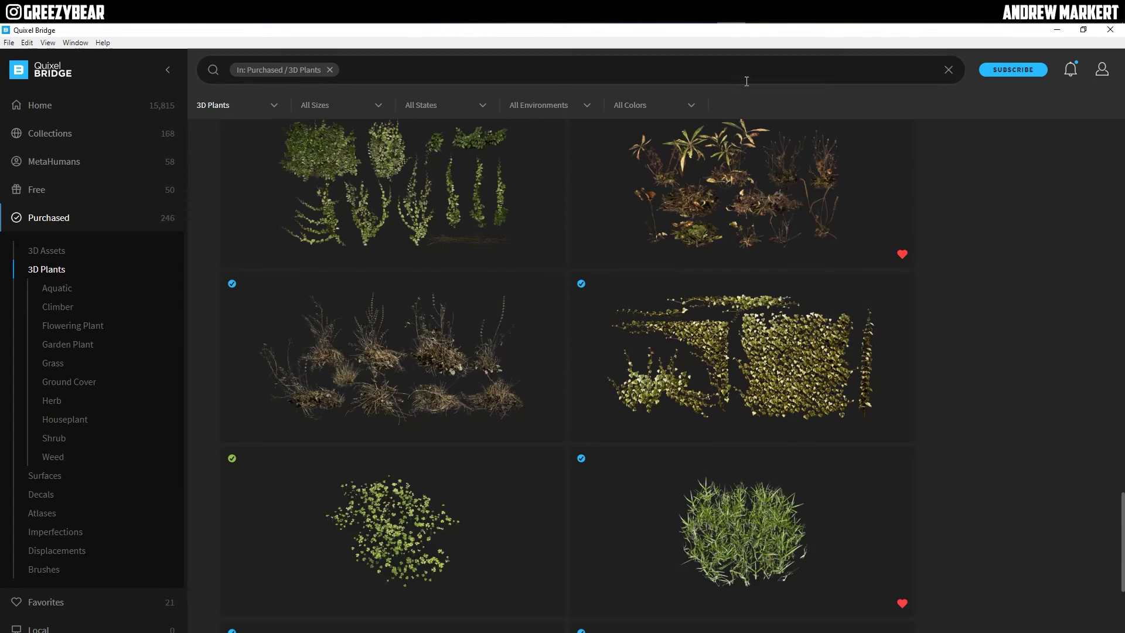
left_click(55, 475)
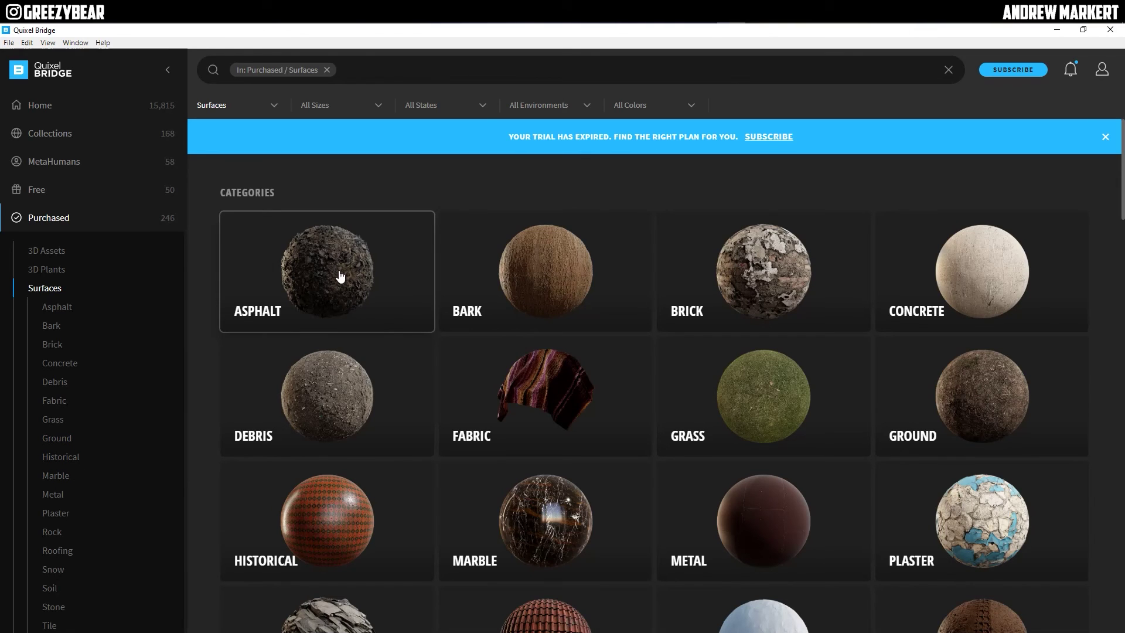
left_click(331, 411)
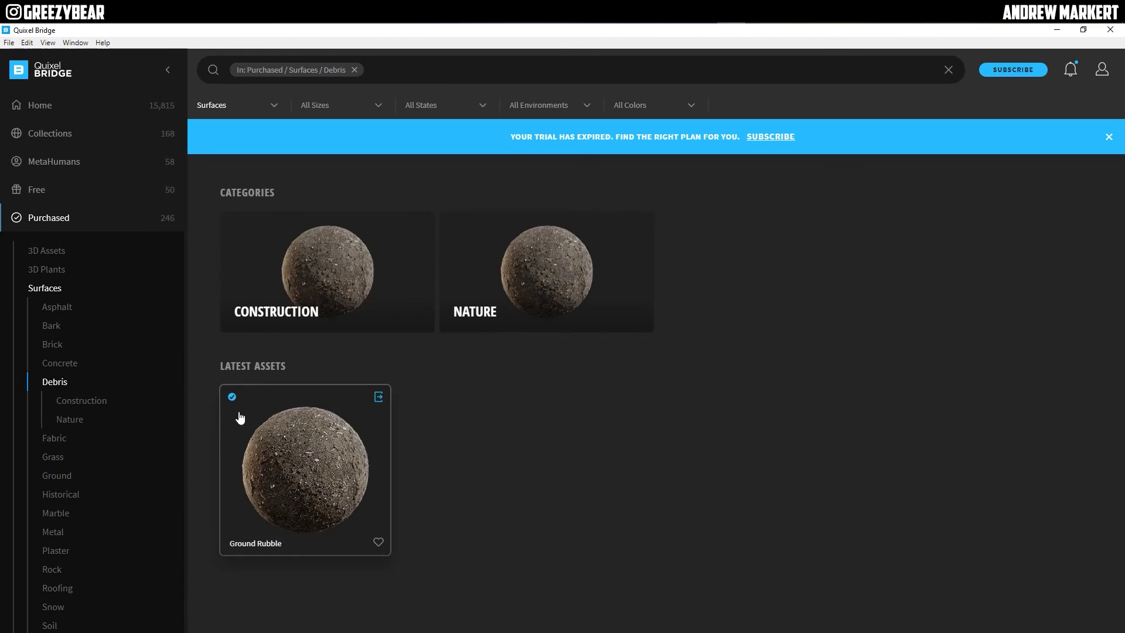
scroll(73, 404, "down", 5)
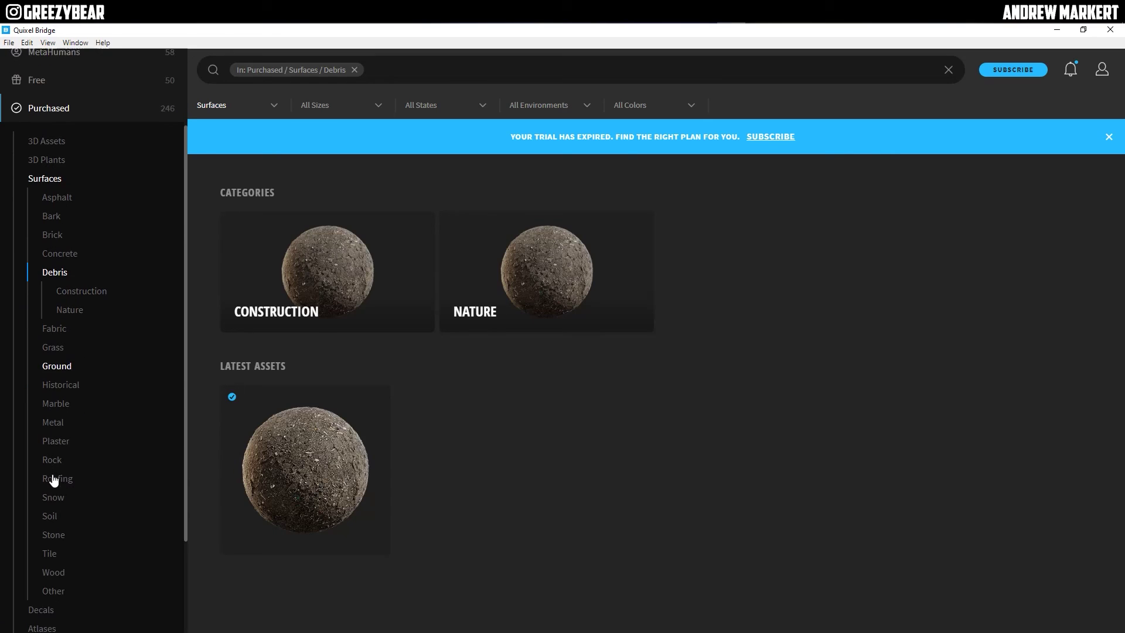
left_click(58, 413)
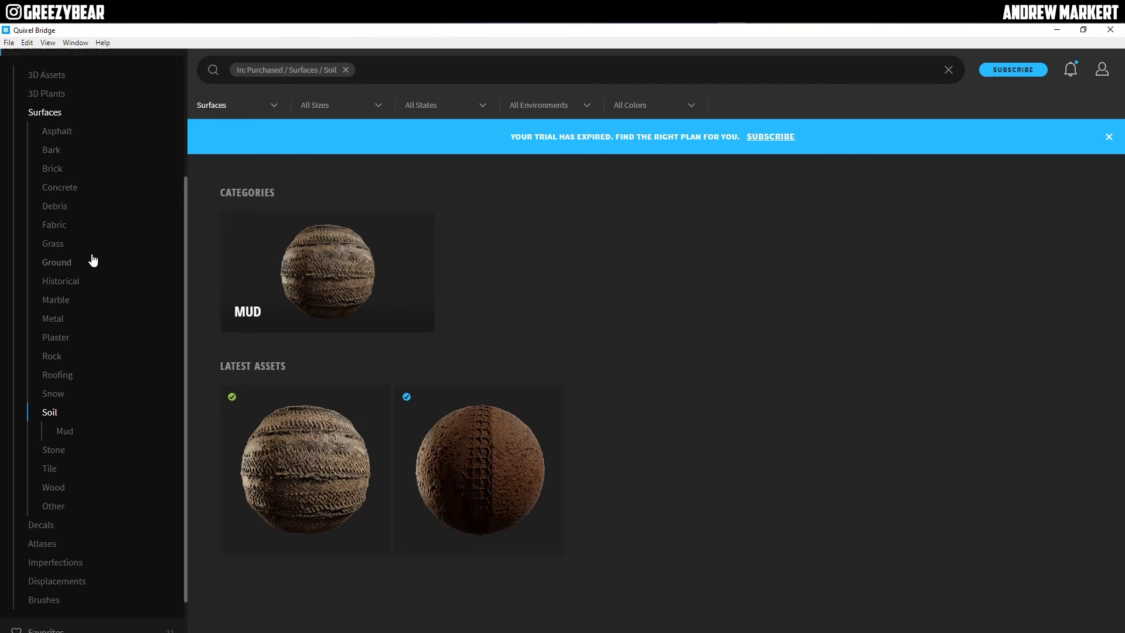
scroll(93, 253, "up", 2)
left_click(66, 190)
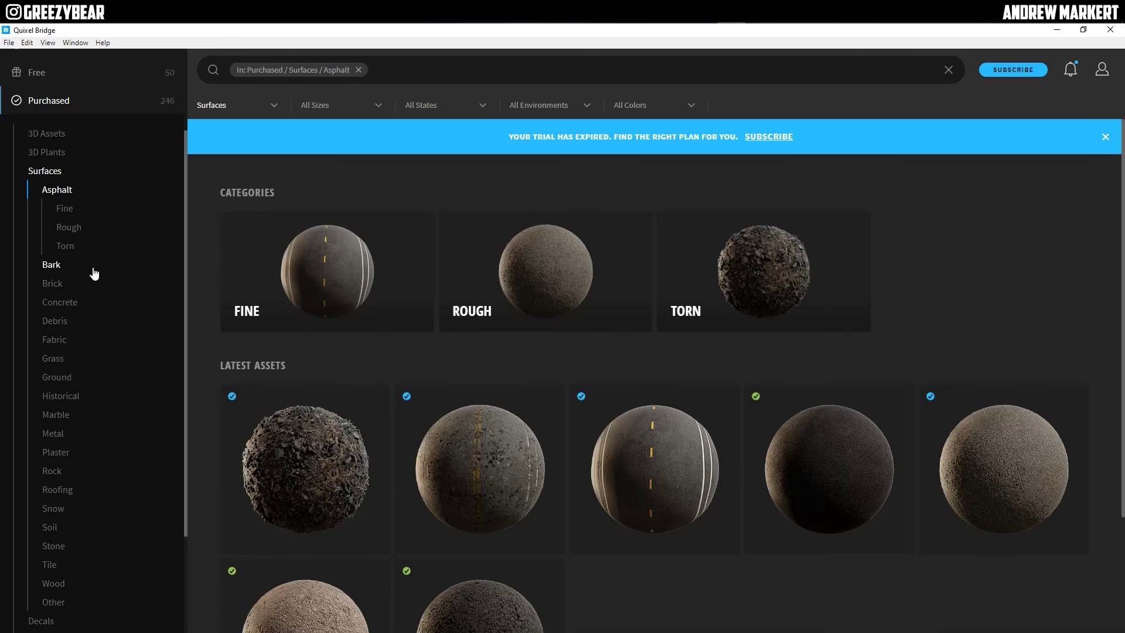
left_click(71, 321)
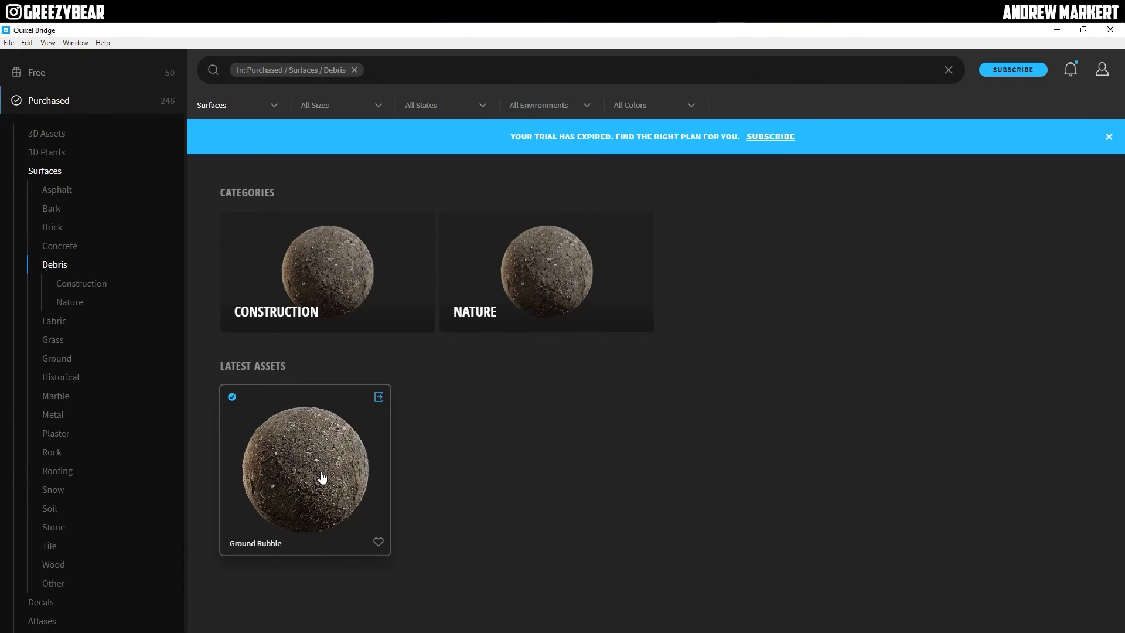
left_click(378, 397)
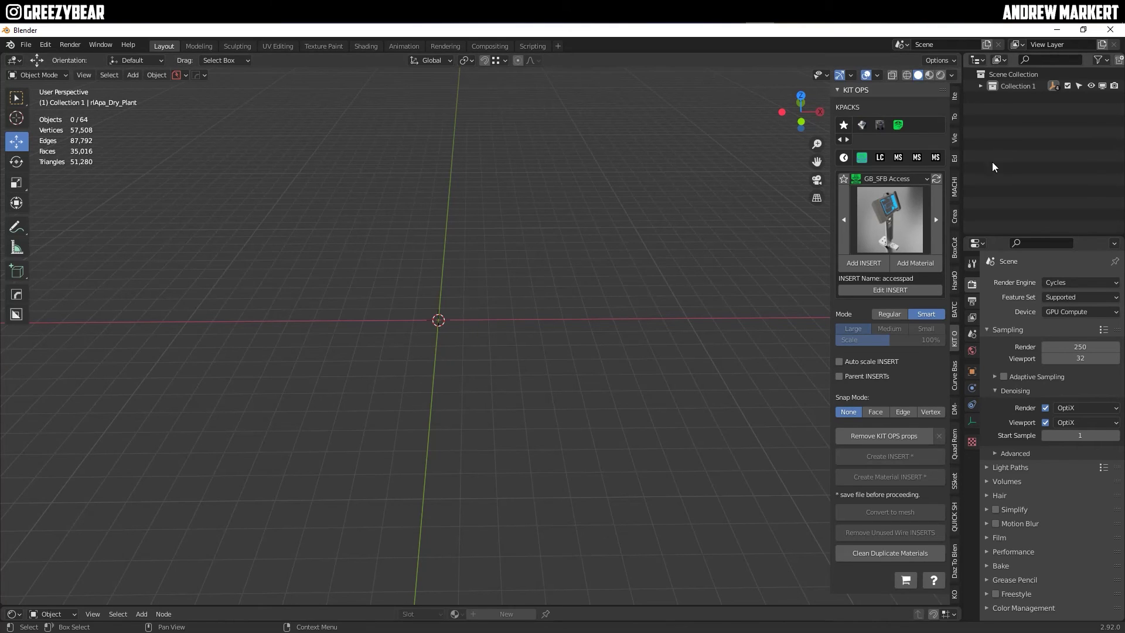
left_click(1004, 86)
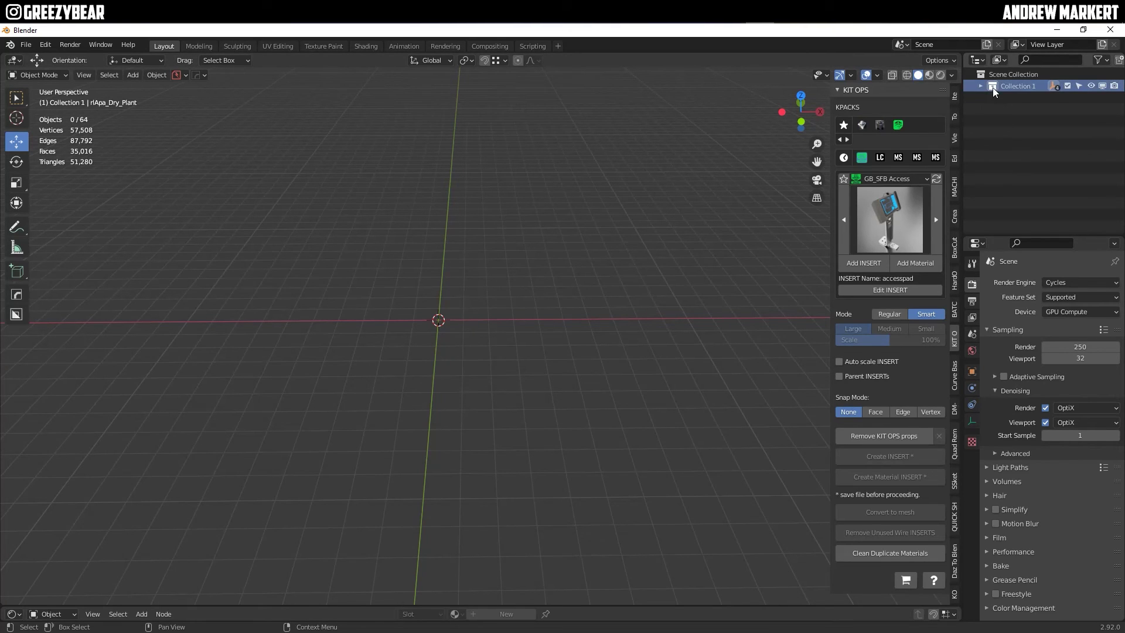
- Look up the A.N.T.Landscape add-on in the preferences to check that it is enabled, and close the preferences
left_click(65, 44)
mouse_move(48, 43)
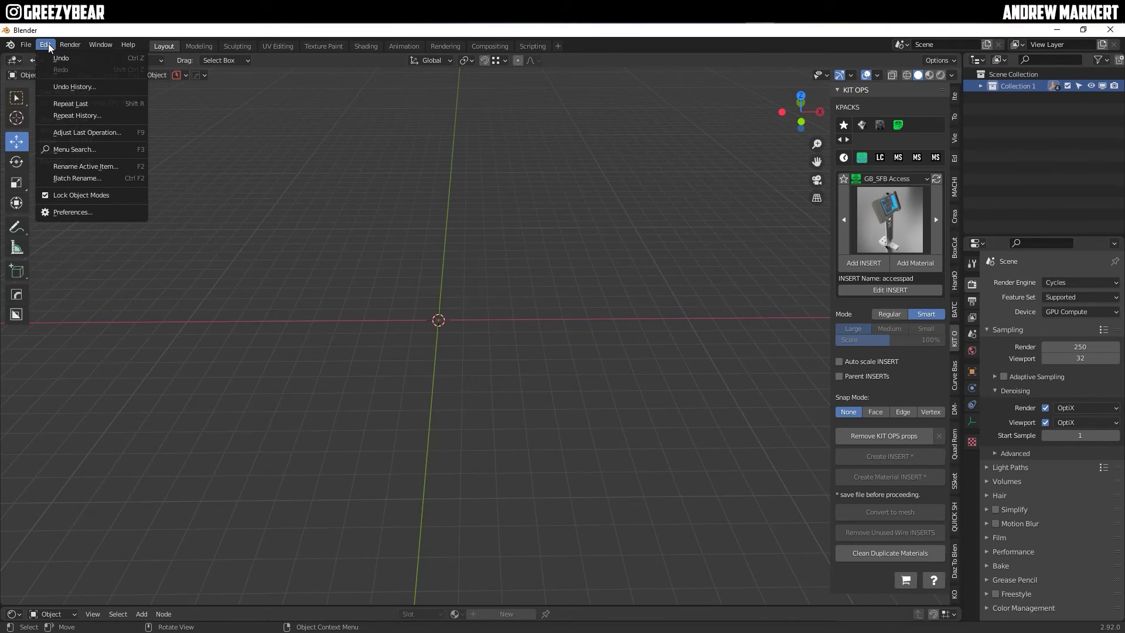
left_click(78, 216)
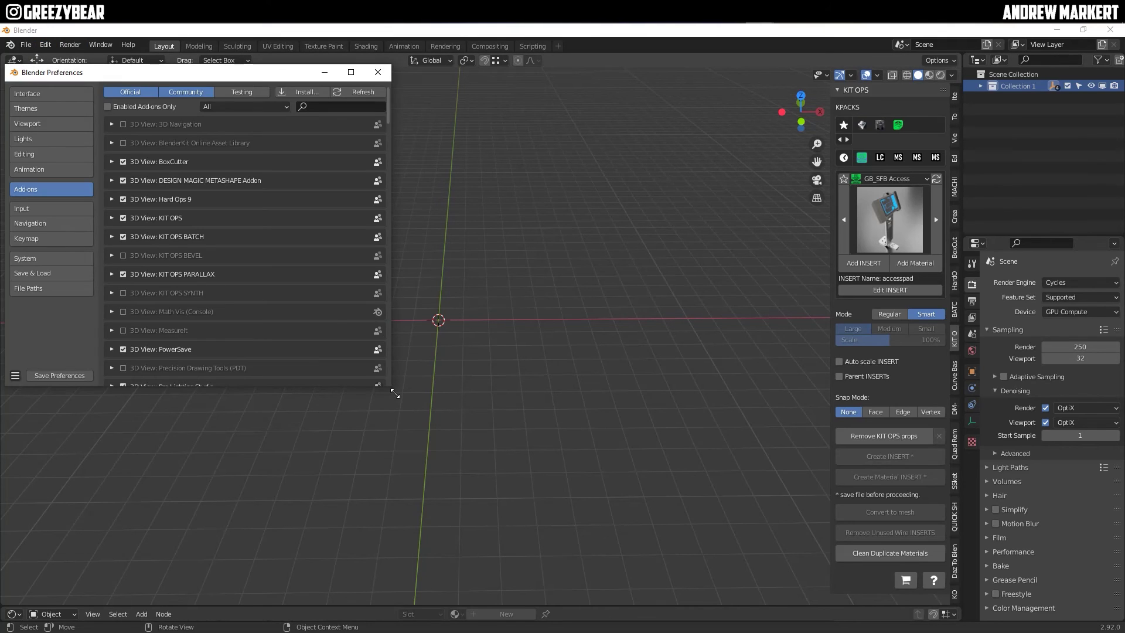
left_click_drag(395, 393, 577, 579)
left_click(462, 108)
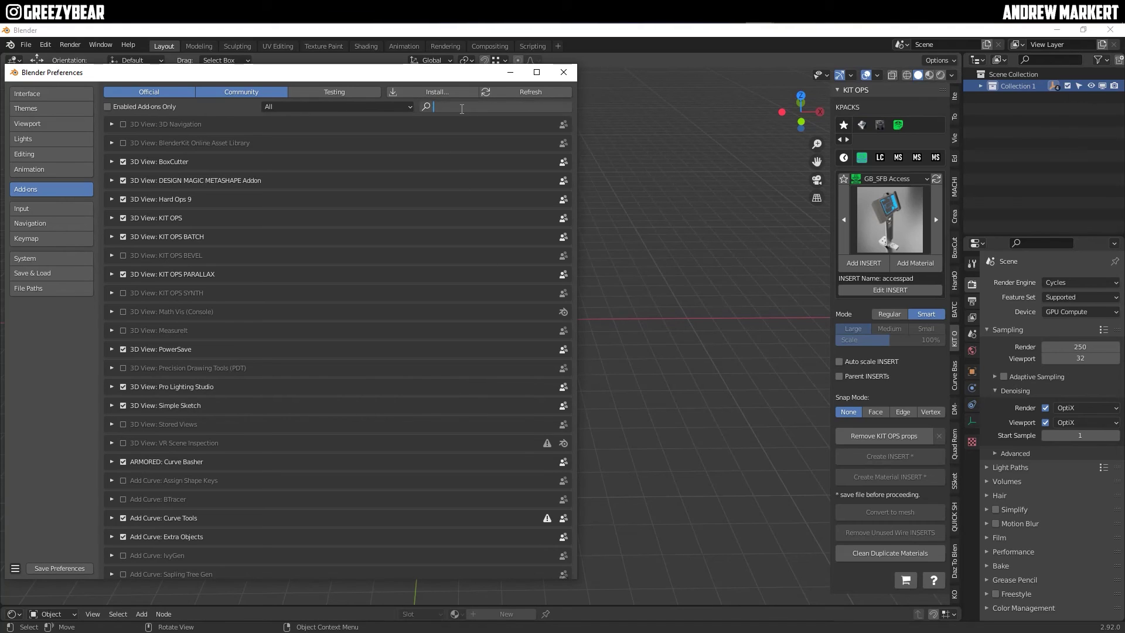
type("A.")
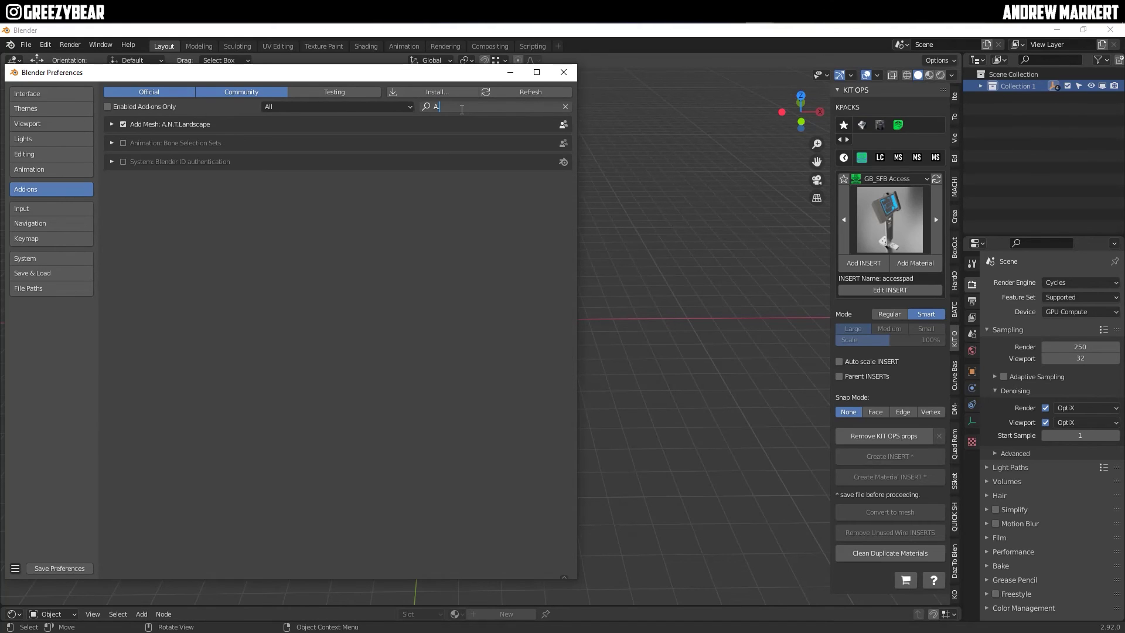
type("N.T")
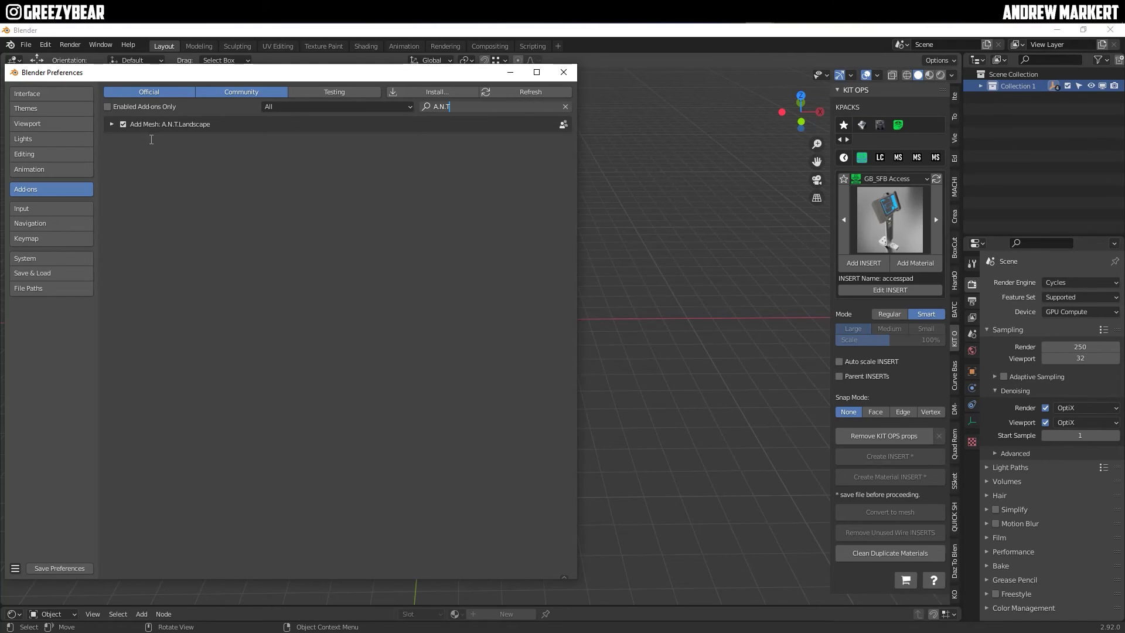
left_click(564, 72)
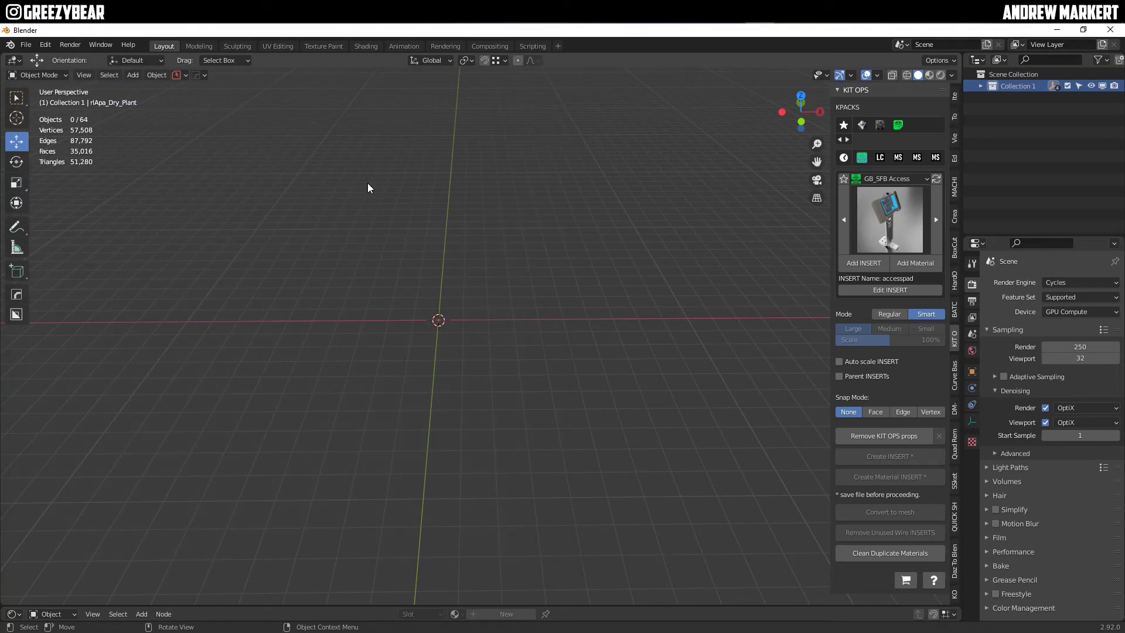
- Add a Landscape mesh at the origin using the Large Terrain operator preset and deselect it
left_click(131, 77)
mouse_move(149, 87)
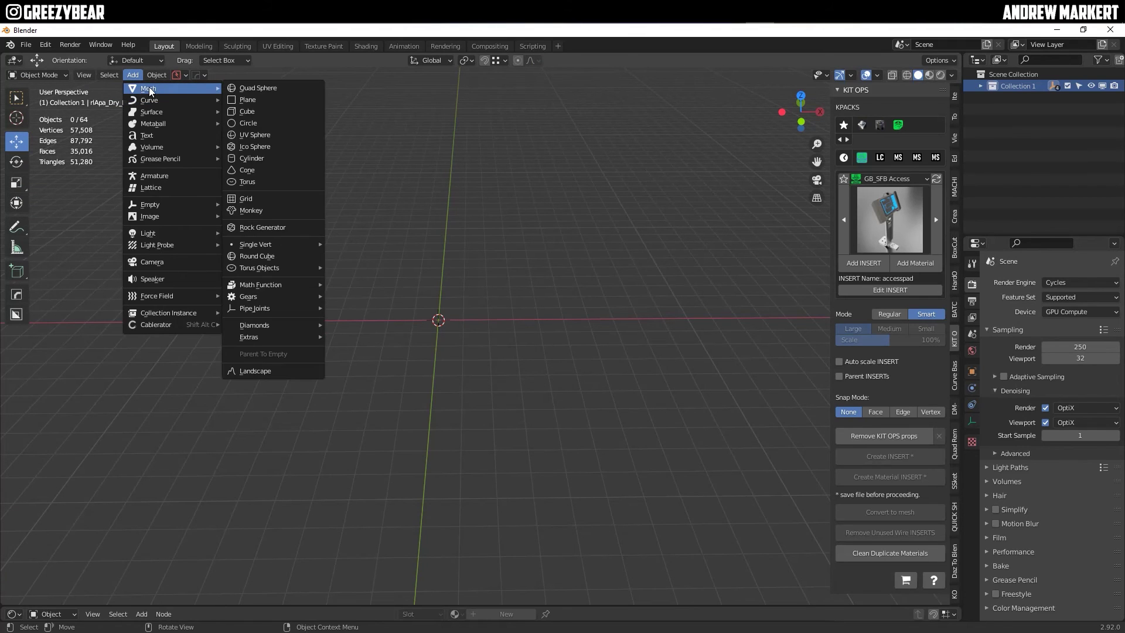
left_click(255, 376)
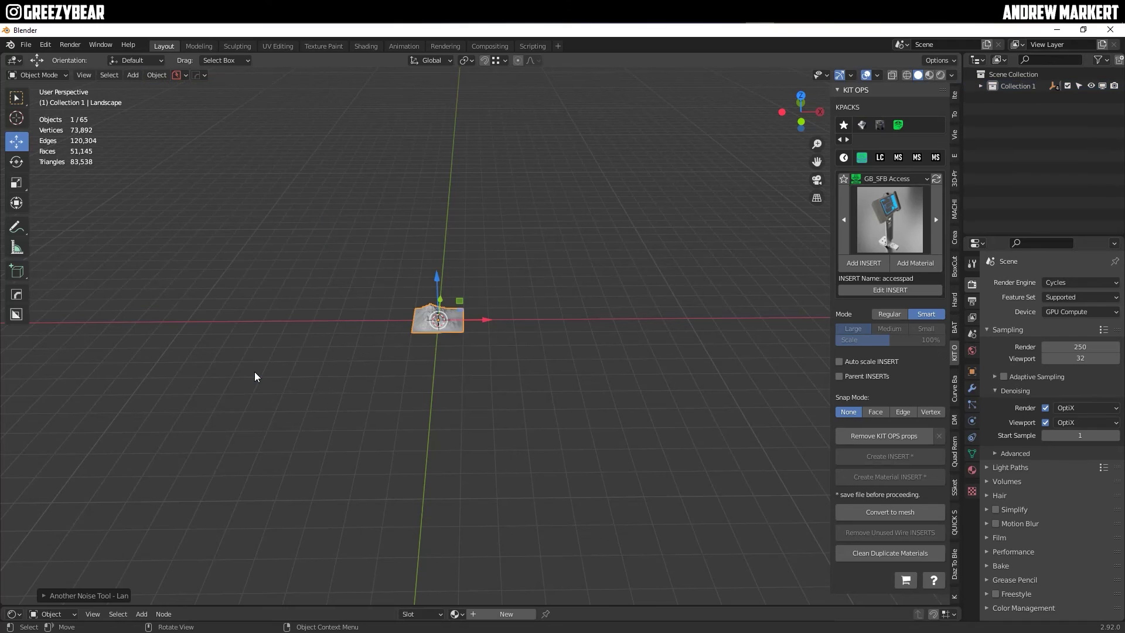
left_click(43, 596)
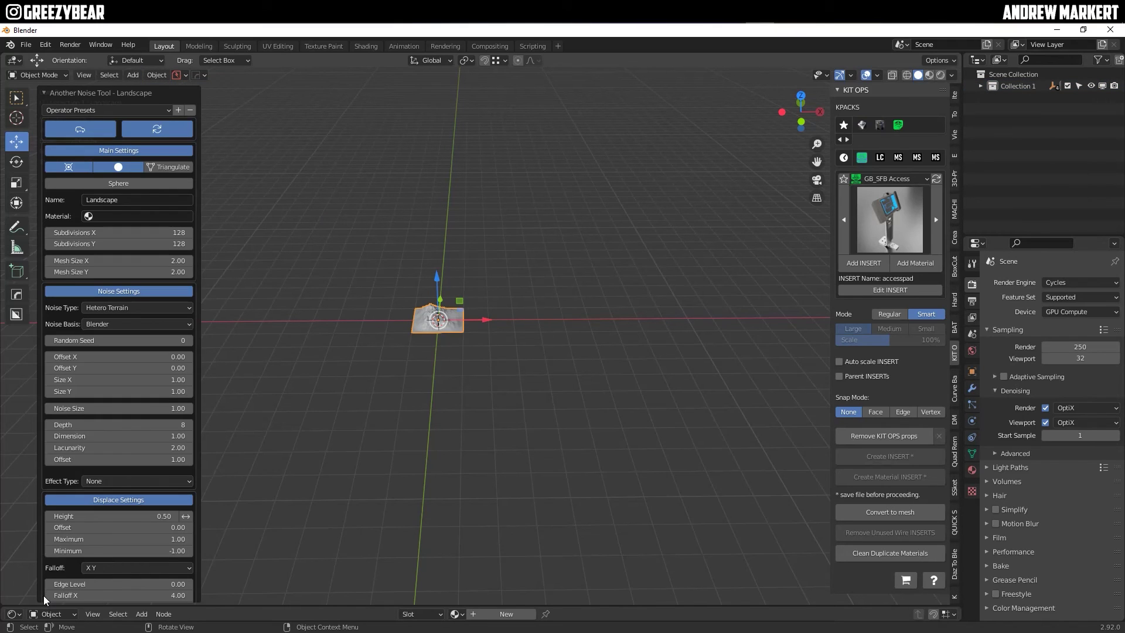
left_click(96, 110)
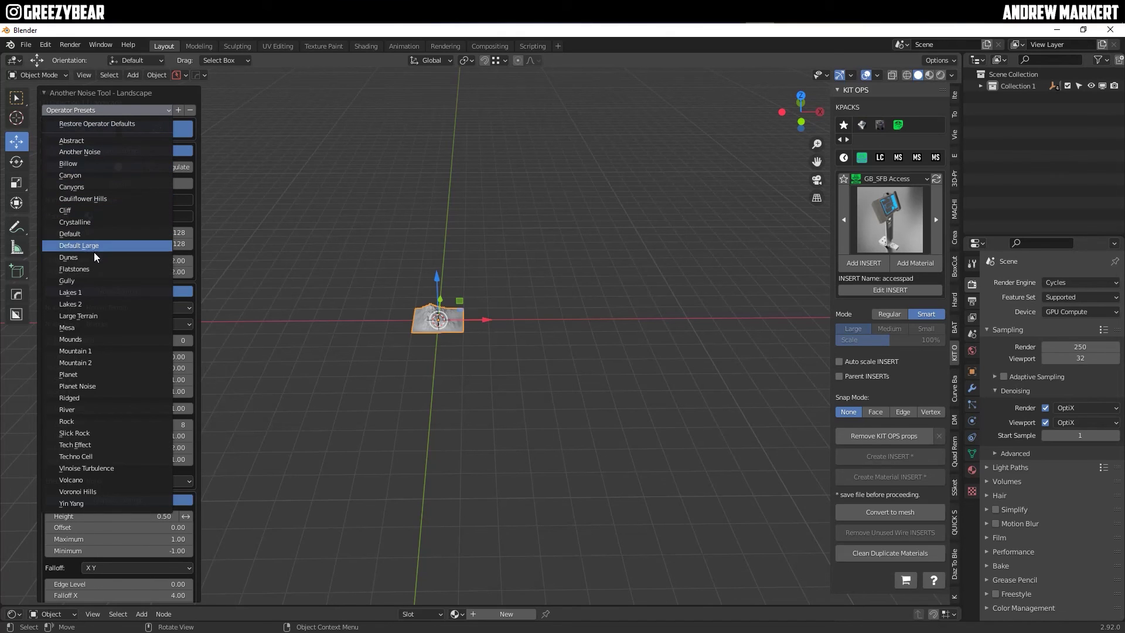
left_click(99, 316)
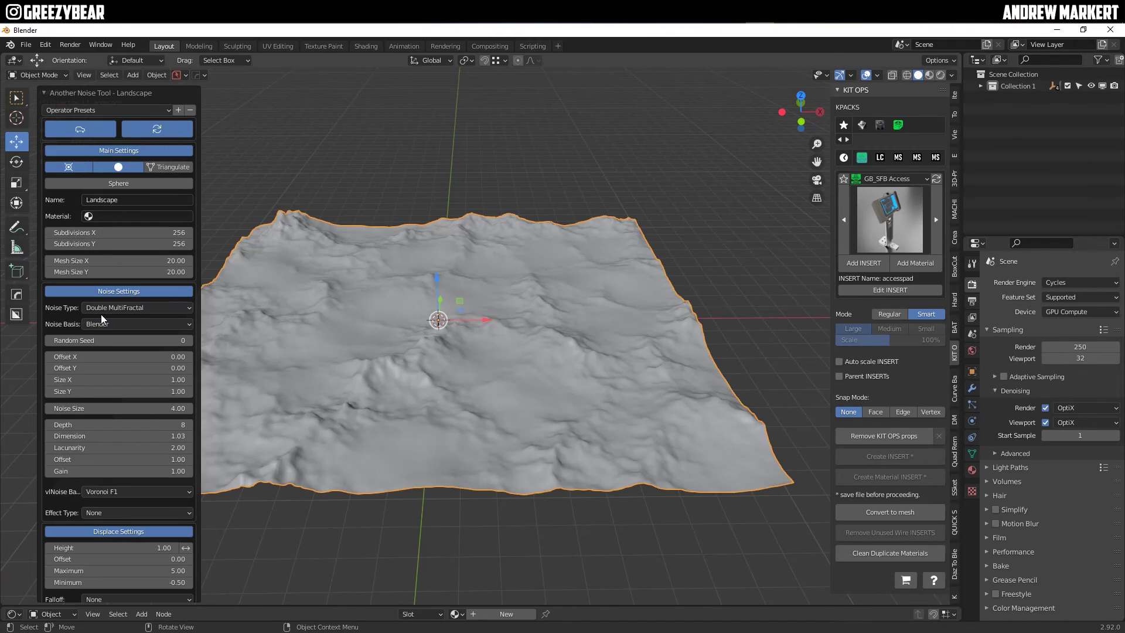
left_click(373, 206)
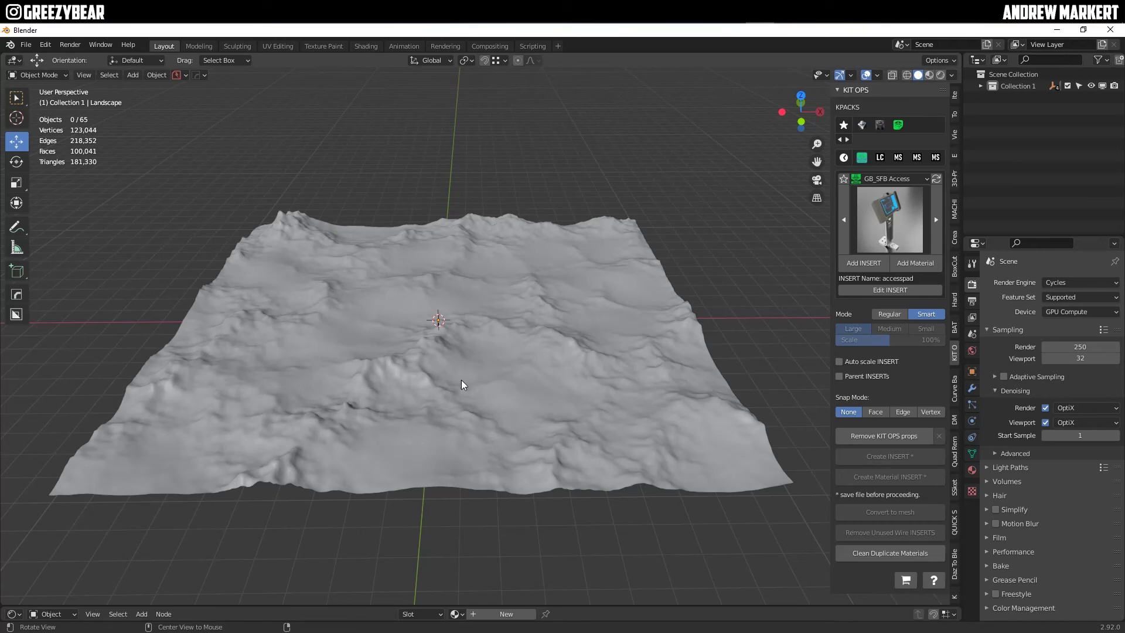
- Flatten the landscape by scaling it down strongly along Z, leaving only gentle bumps
middle_click_drag(462, 380, 426, 350)
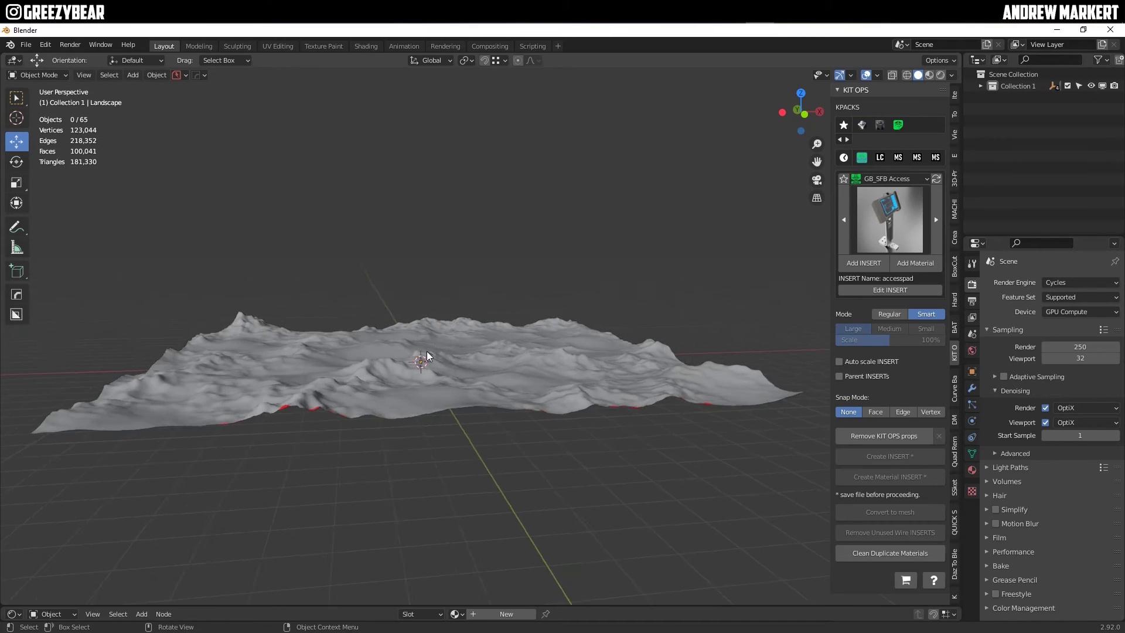
scroll(426, 351, "up", 3)
middle_click_drag(345, 370, 438, 396)
left_click(515, 357)
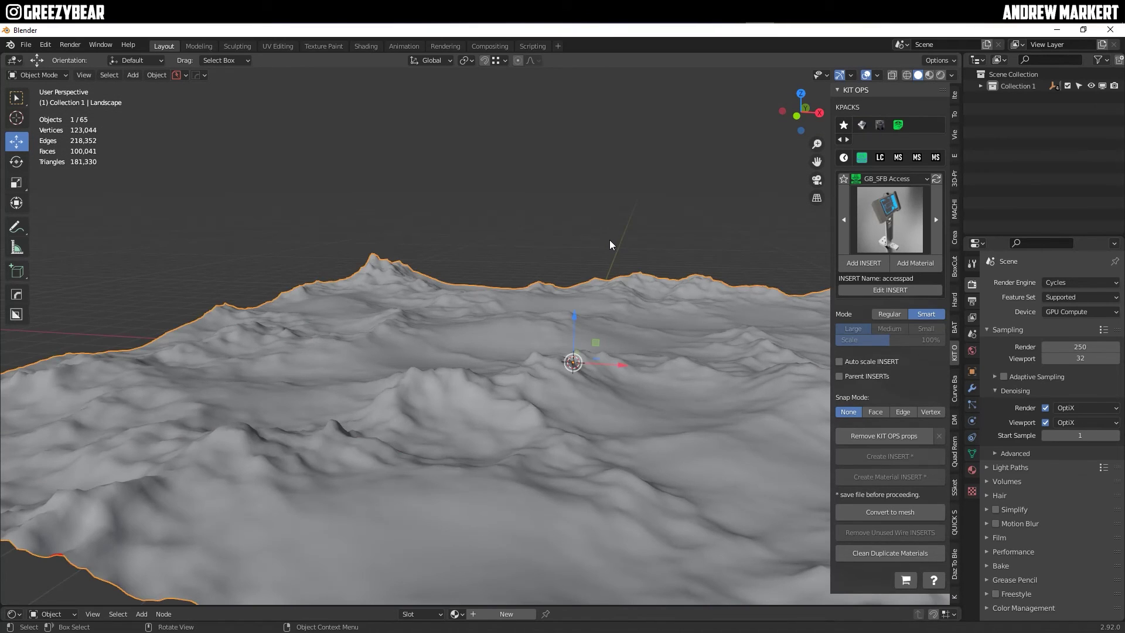
key("s")
key("z")
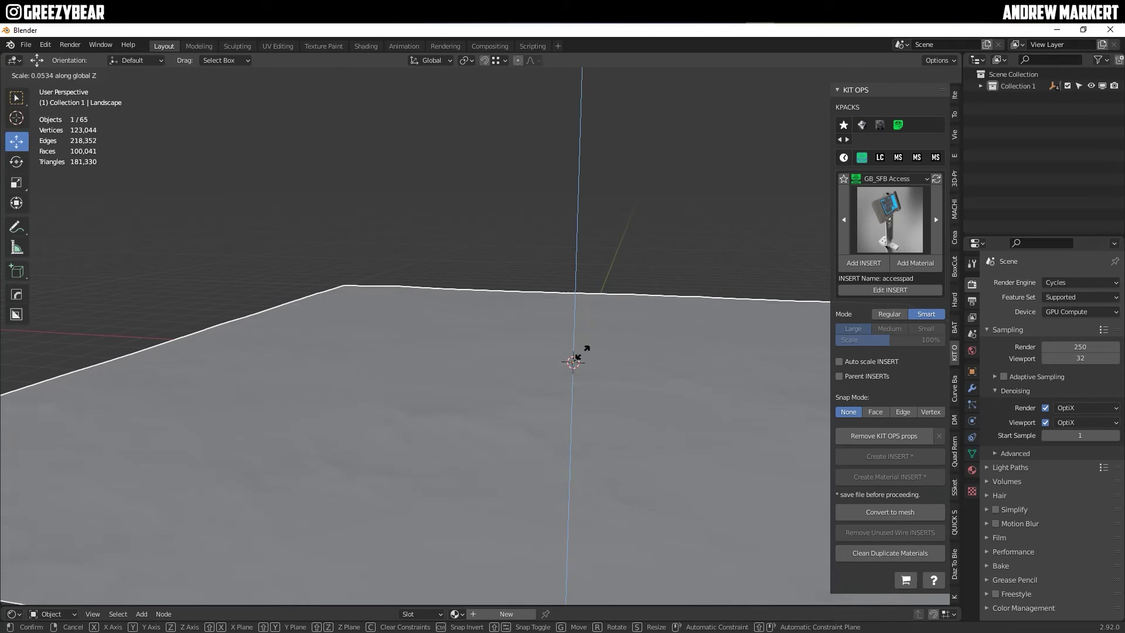
left_click(603, 323)
middle_click_drag(477, 211, 457, 350, "shift")
left_click(457, 351)
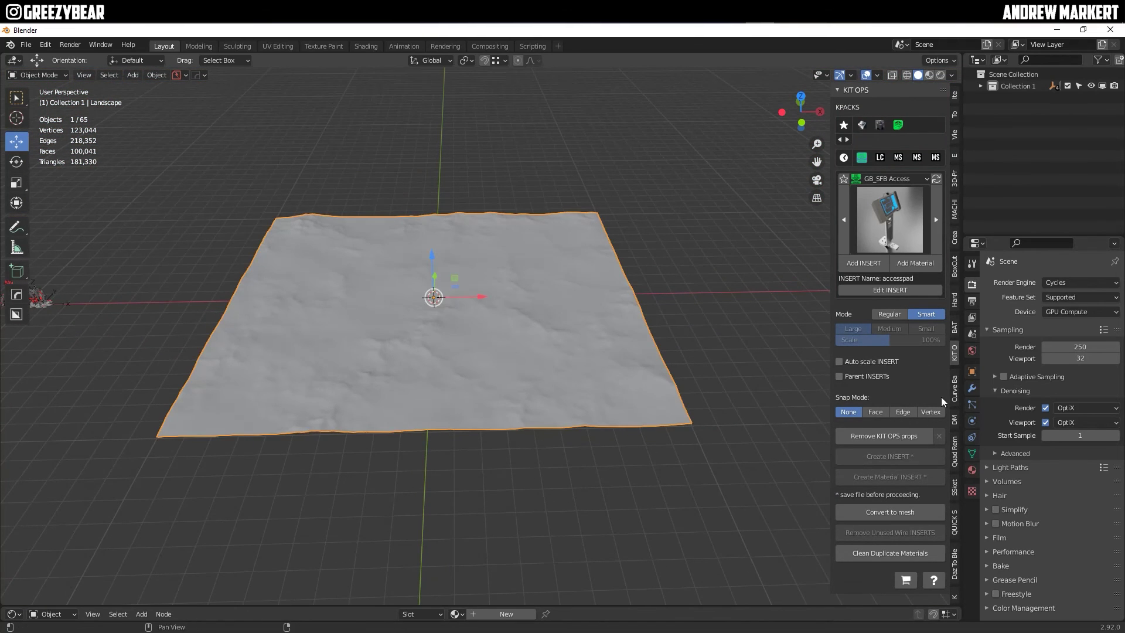
- Assign the existing Ground_Rubble_tdemebmg material to the landscape and show the viewport in material preview
left_click(970, 471)
left_click(992, 321)
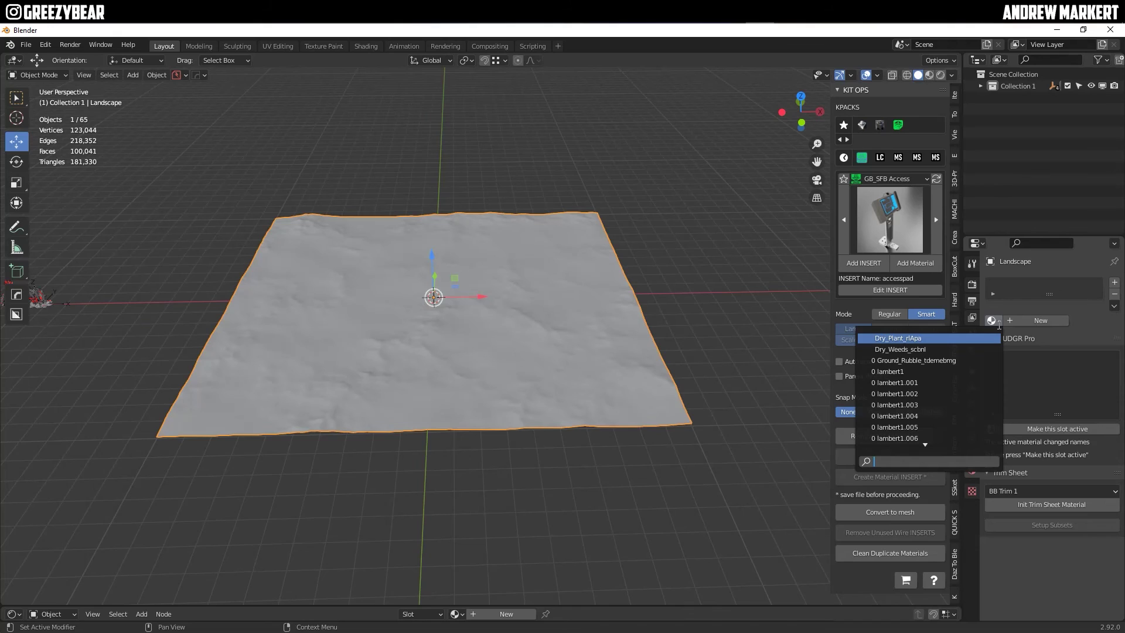
left_click(949, 361)
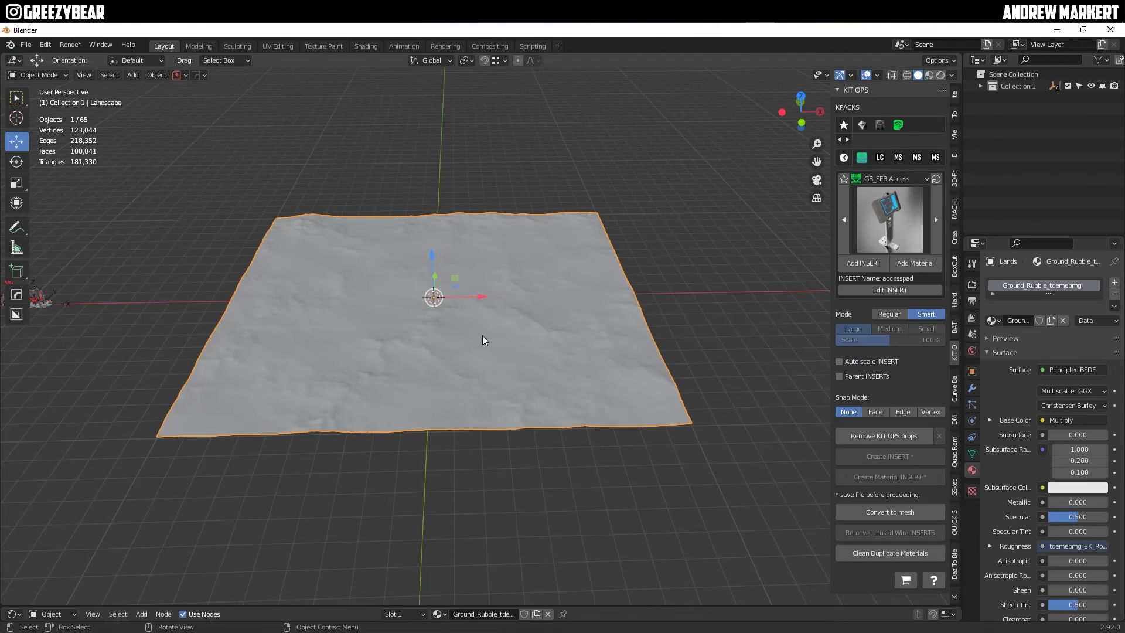
left_click(928, 75)
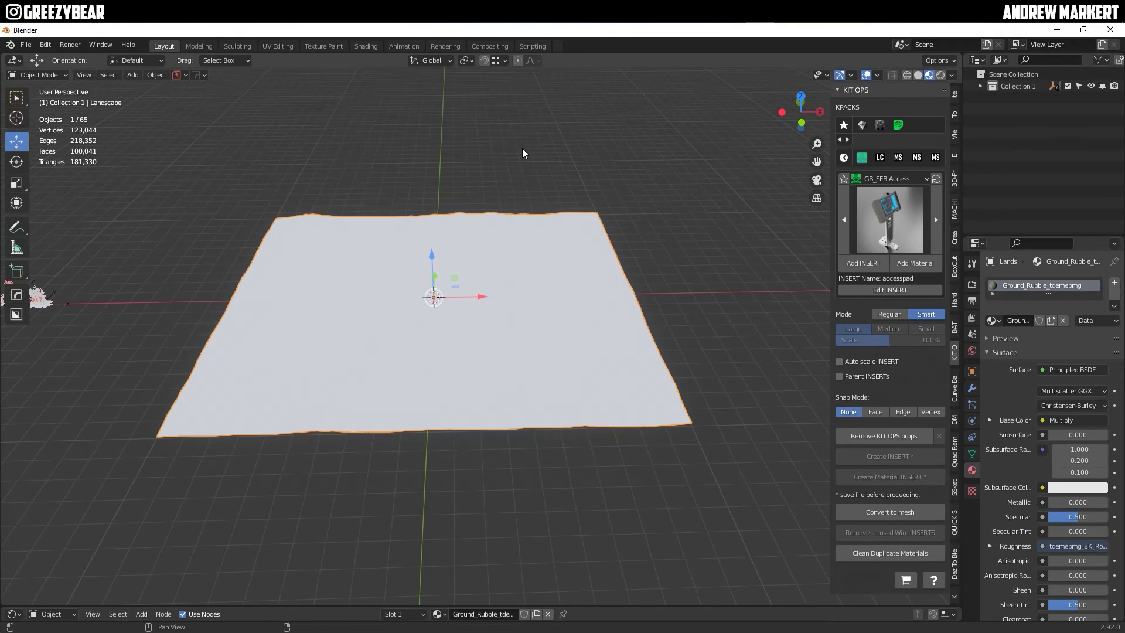
middle_click_drag(454, 237, 417, 335)
scroll(432, 264, "up", 5)
scroll(485, 243, "down", 4)
- Unwrap all of the landscape's faces with the Angle Based method and return to Object Mode
key("ctrl+Tab")
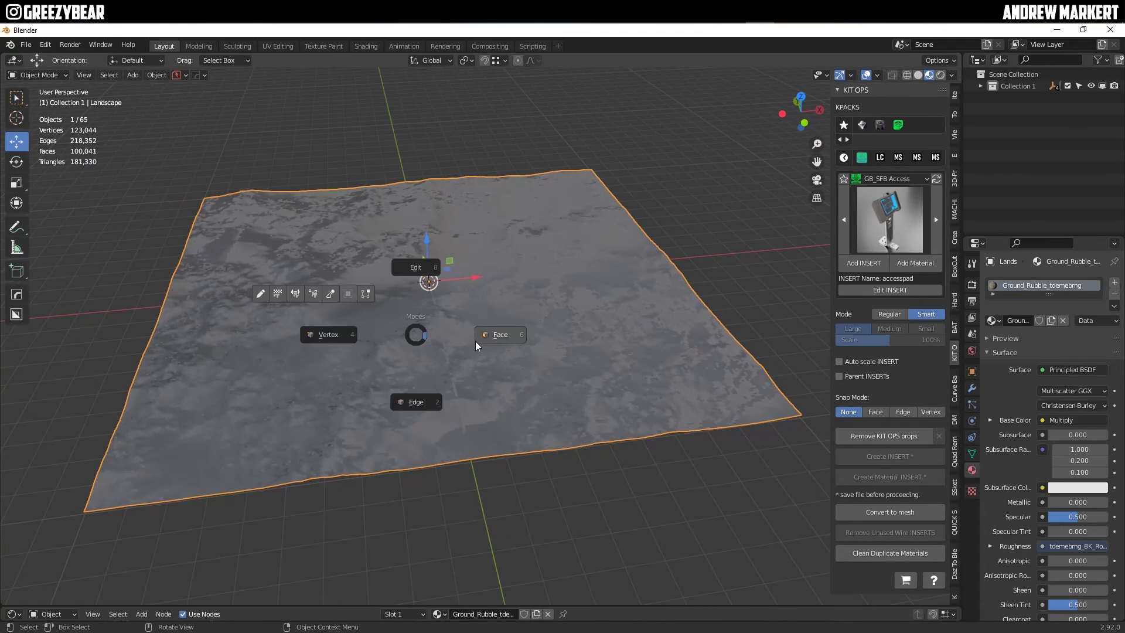
left_click(510, 337)
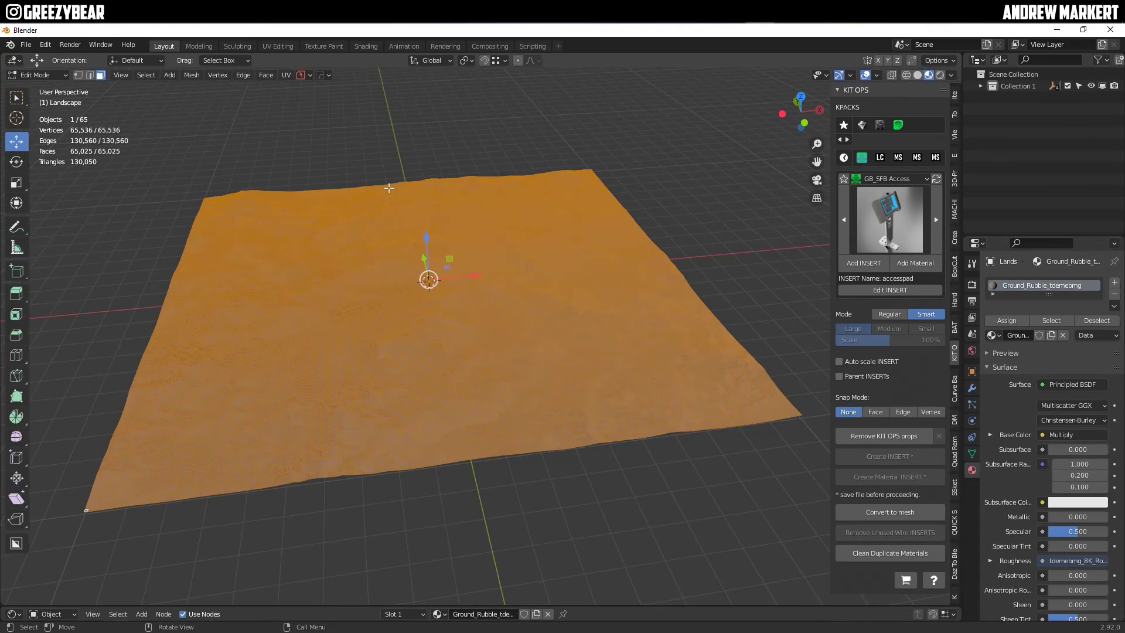
key("alt+a")
left_click(287, 75)
left_click(321, 106)
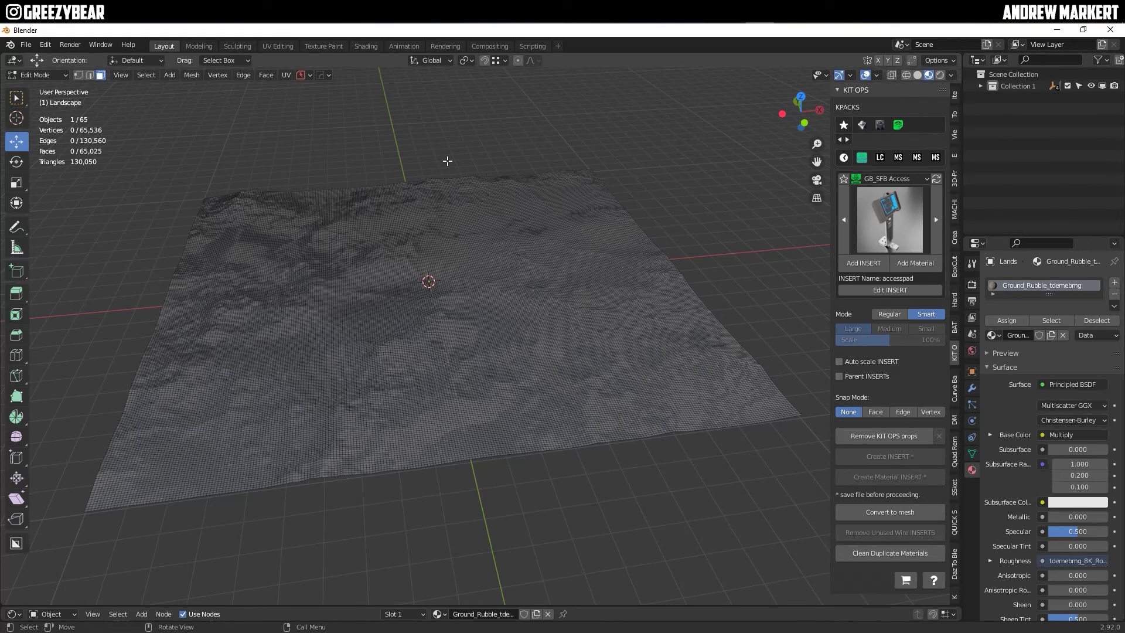
key("a")
left_click(286, 76)
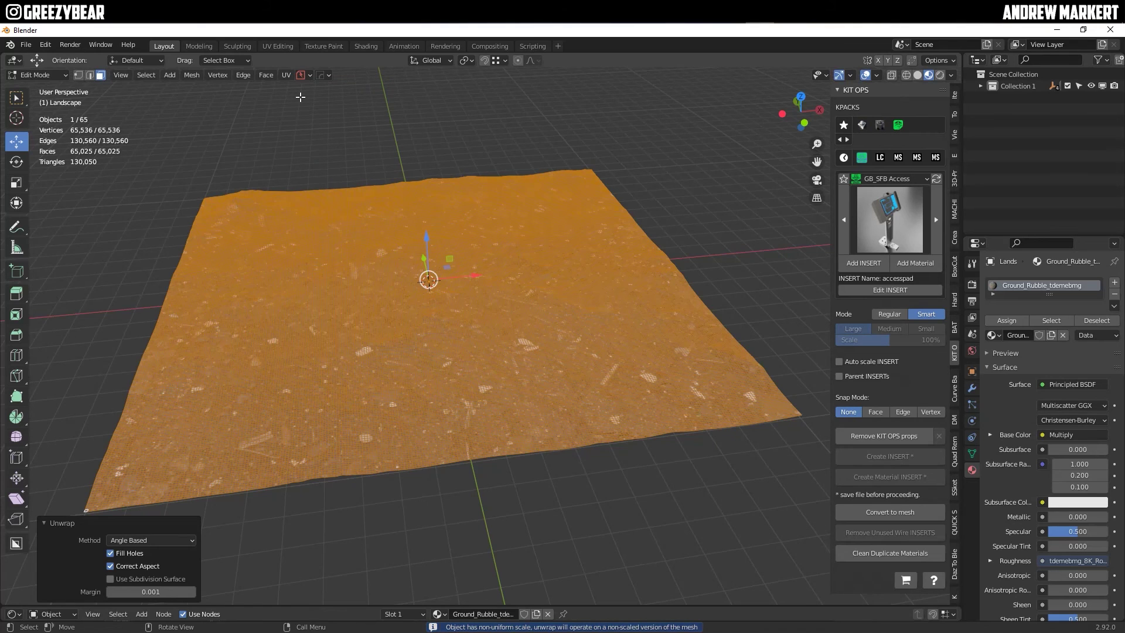
key("ctrl+Tab")
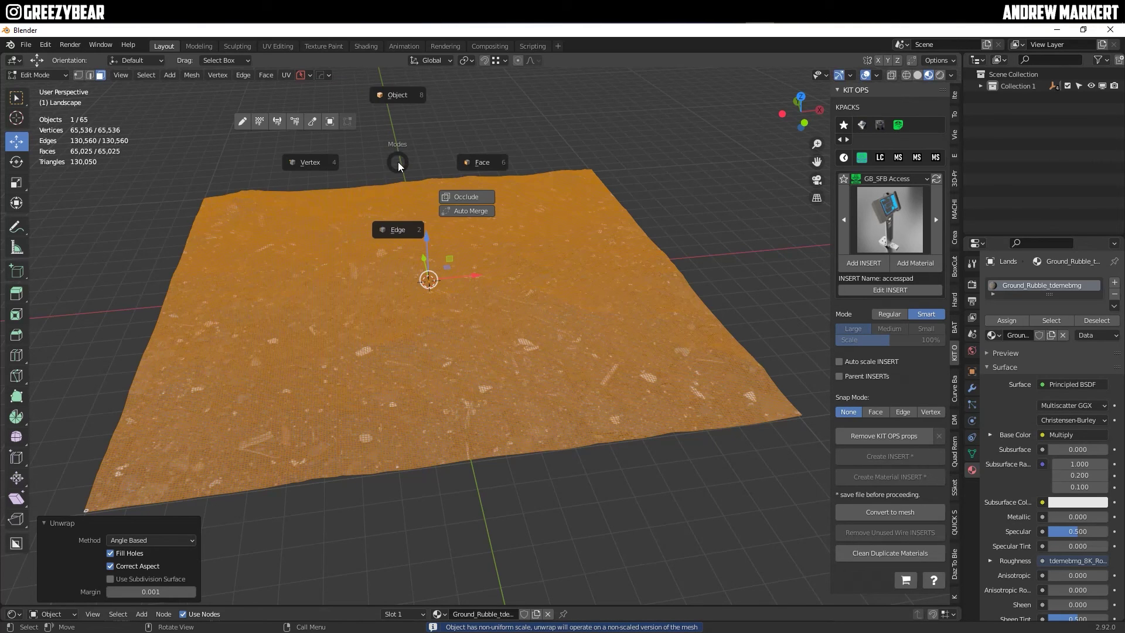
left_click(393, 97)
left_click(502, 142)
middle_click_drag(502, 141, 476, 316)
left_click(476, 317)
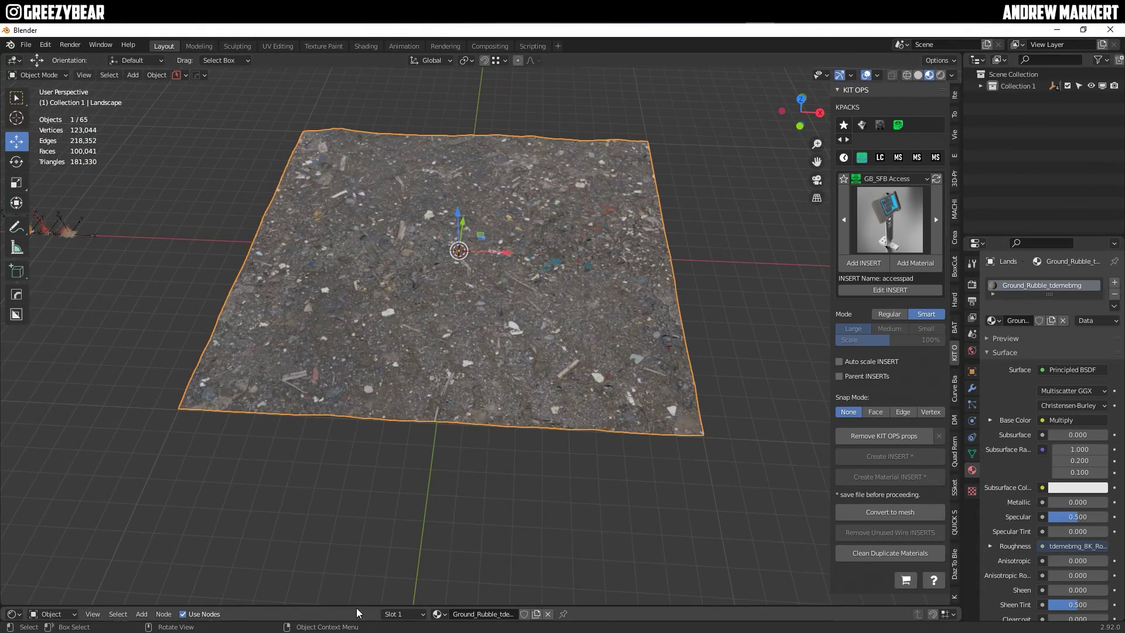
- Set the Ground_Rubble material's Mapping node scale to 0.5 on X, Y and Z in an enlarged node editor, and shrink the editor again
left_click_drag(356, 607, 364, 301)
middle_click_drag(97, 501, 859, 384)
left_click(278, 504)
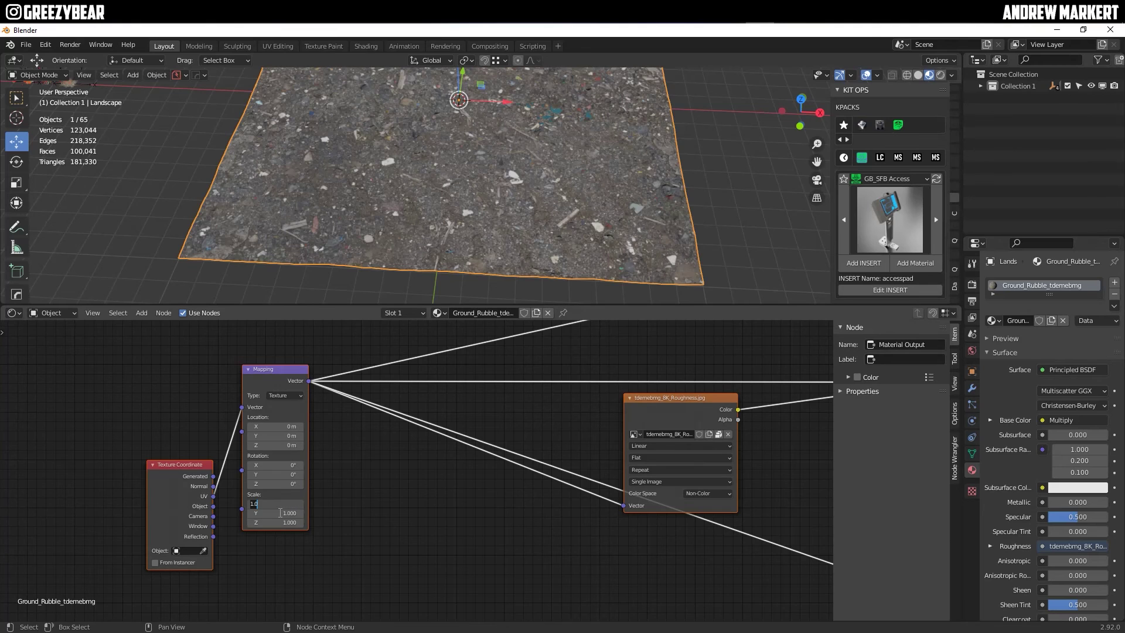
type(".5")
key("Tab")
type(".5")
key("Tab")
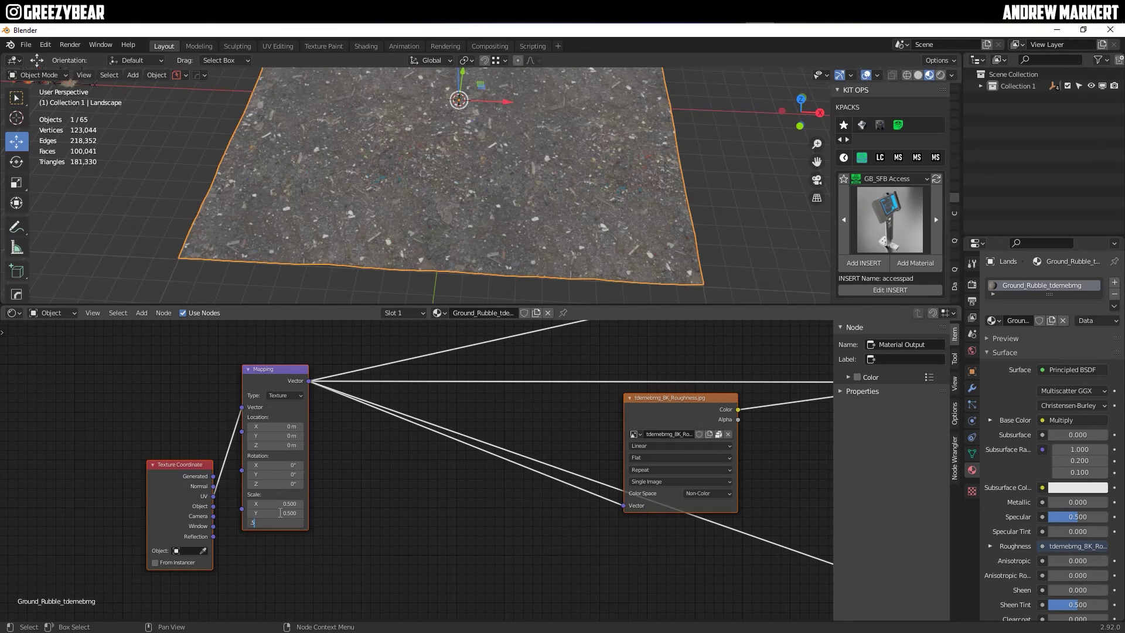
type(".5")
key("Return")
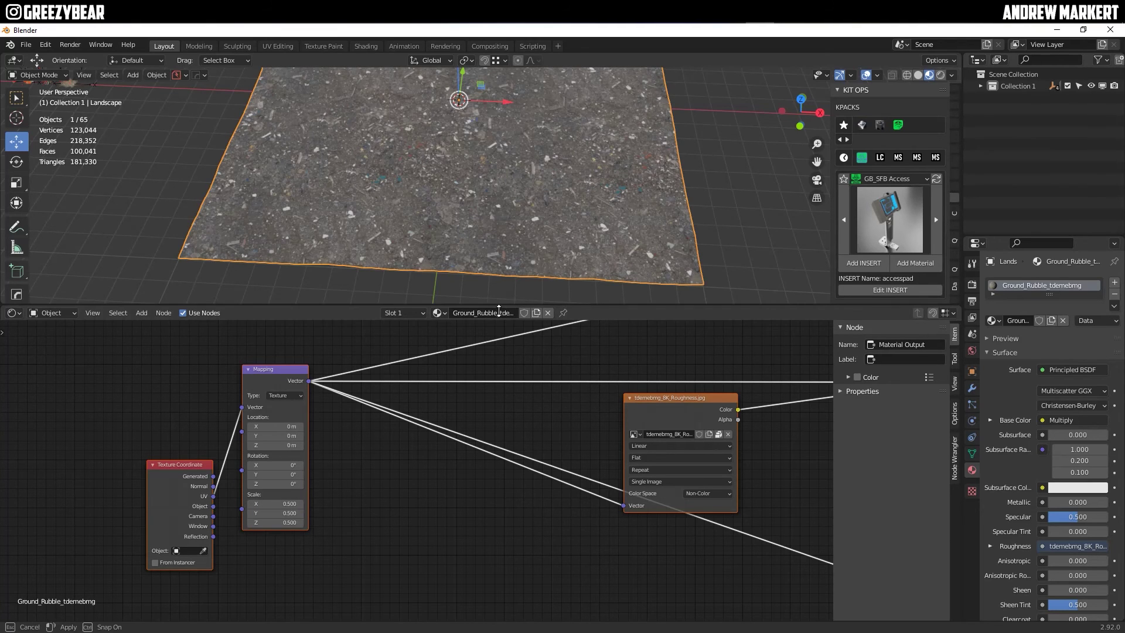
left_click_drag(492, 305, 492, 576)
- Switch the viewport to solid shading and move the Landscape object out of Collection 1 into the Scene Collection
middle_click_drag(469, 410, 458, 330)
scroll(459, 329, "up", 4)
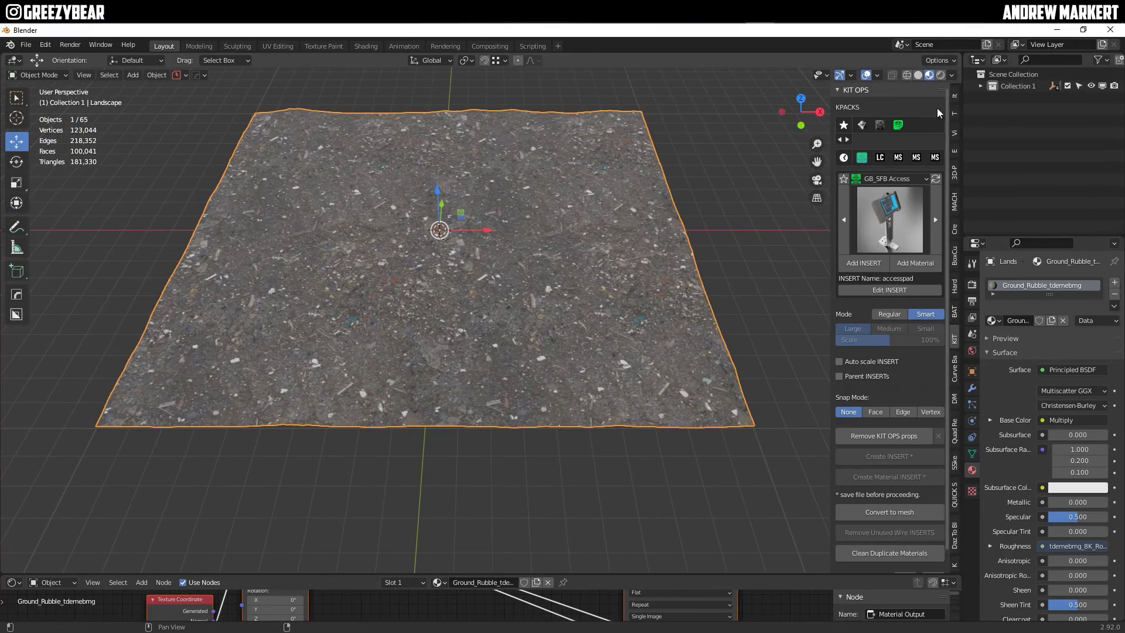
left_click(917, 75)
middle_click_drag(592, 206, 522, 248, "shift")
left_click_drag(972, 235, 977, 142)
left_click(980, 86)
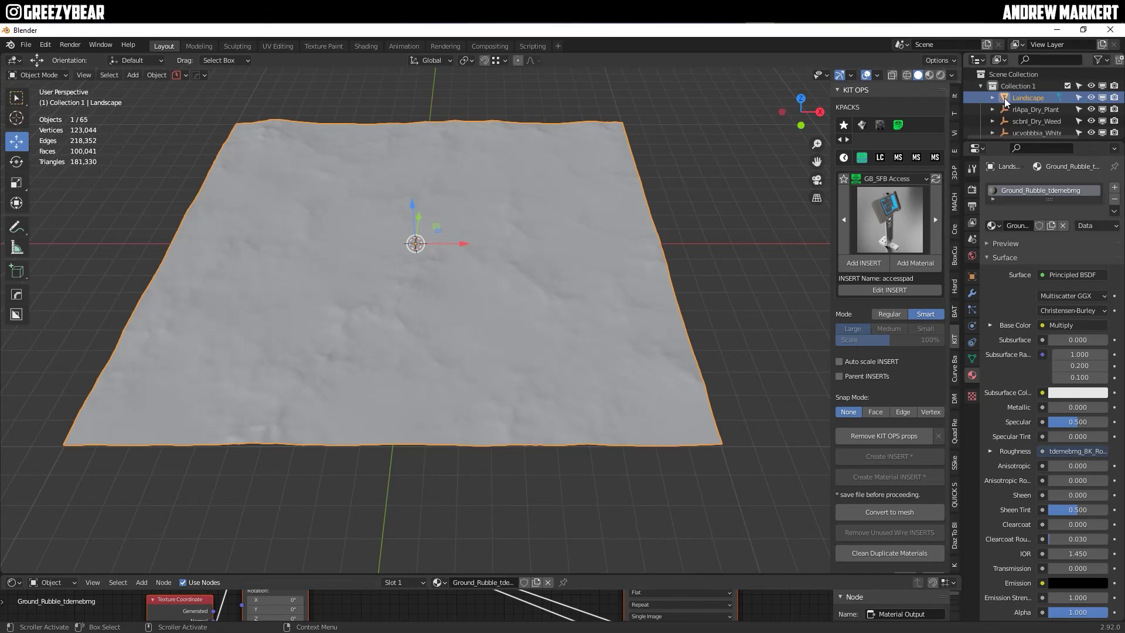
left_click_drag(1004, 97, 1046, 76)
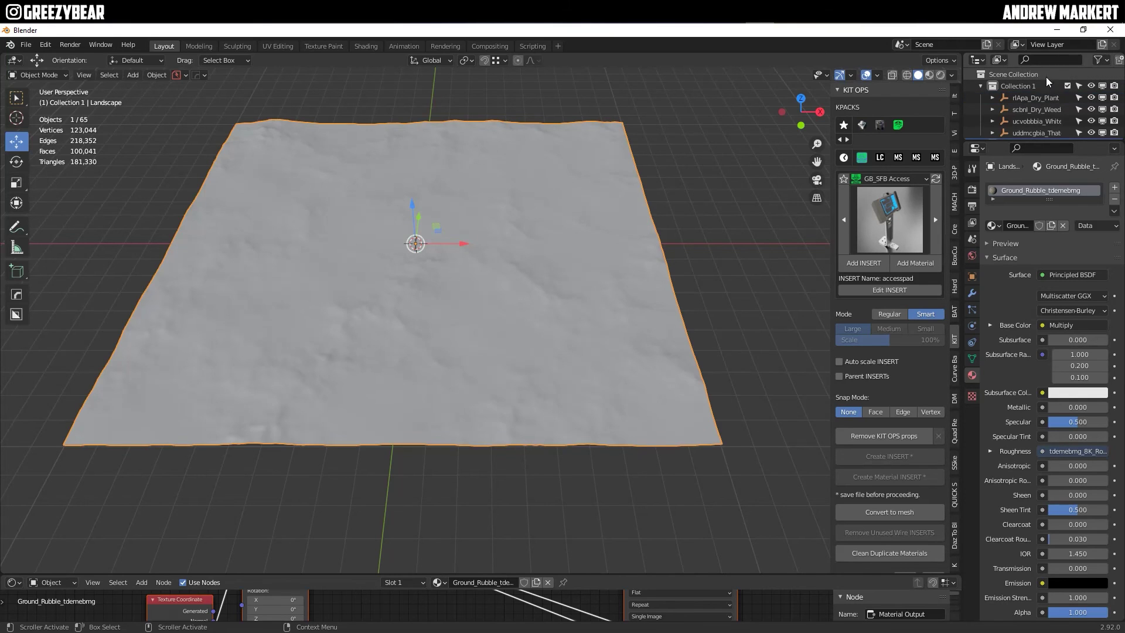
left_click(977, 87)
left_click_drag(1031, 142, 1036, 210)
- Add a Hair particle system to the landscape with viewport display off and Advanced options enabled
middle_click_drag(455, 301, 477, 342)
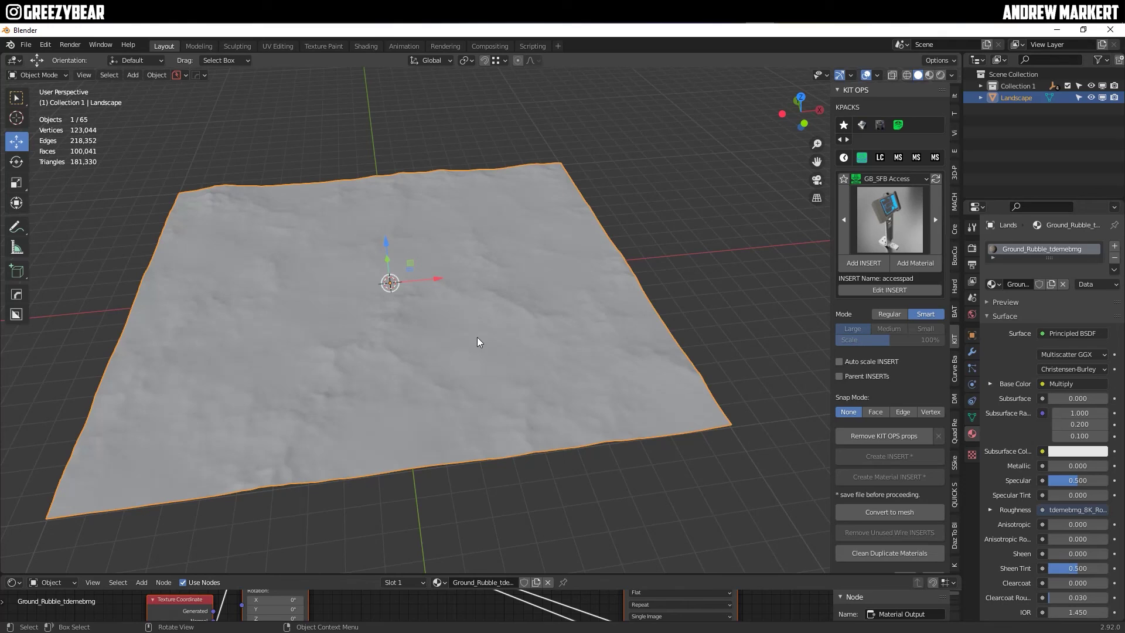
left_click(972, 369)
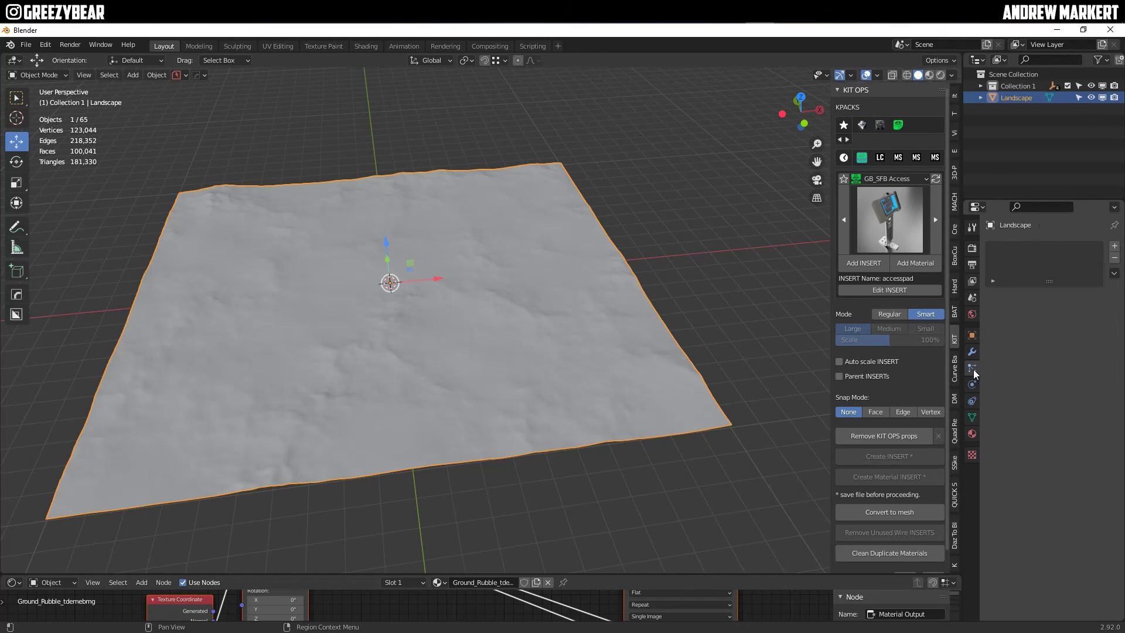
left_click(1114, 246)
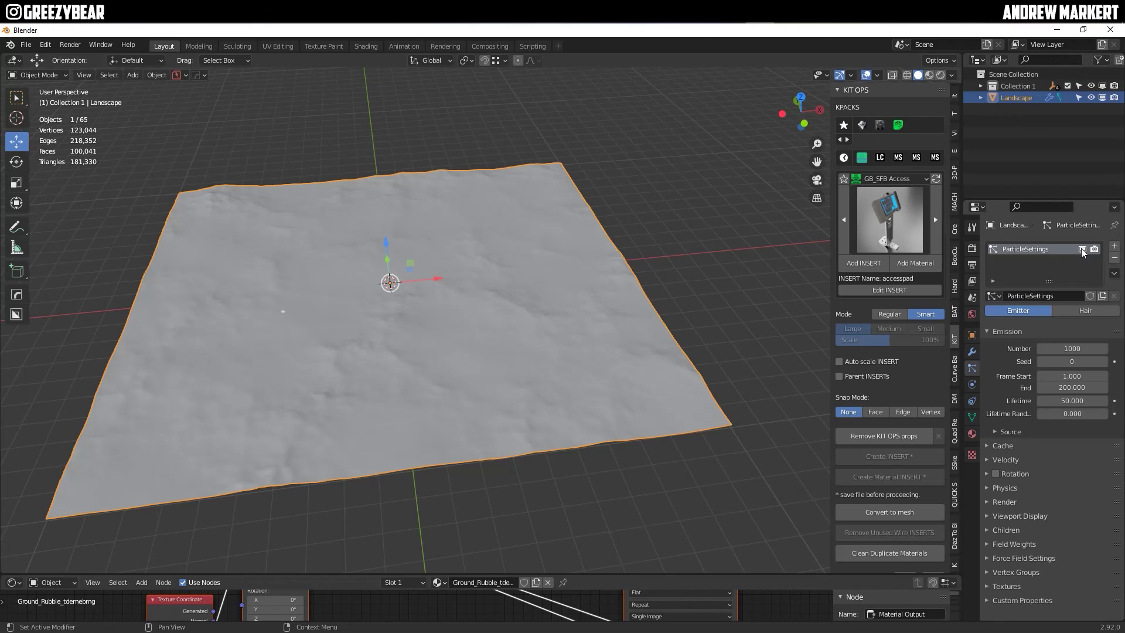
left_click(1075, 312)
left_click(1059, 325)
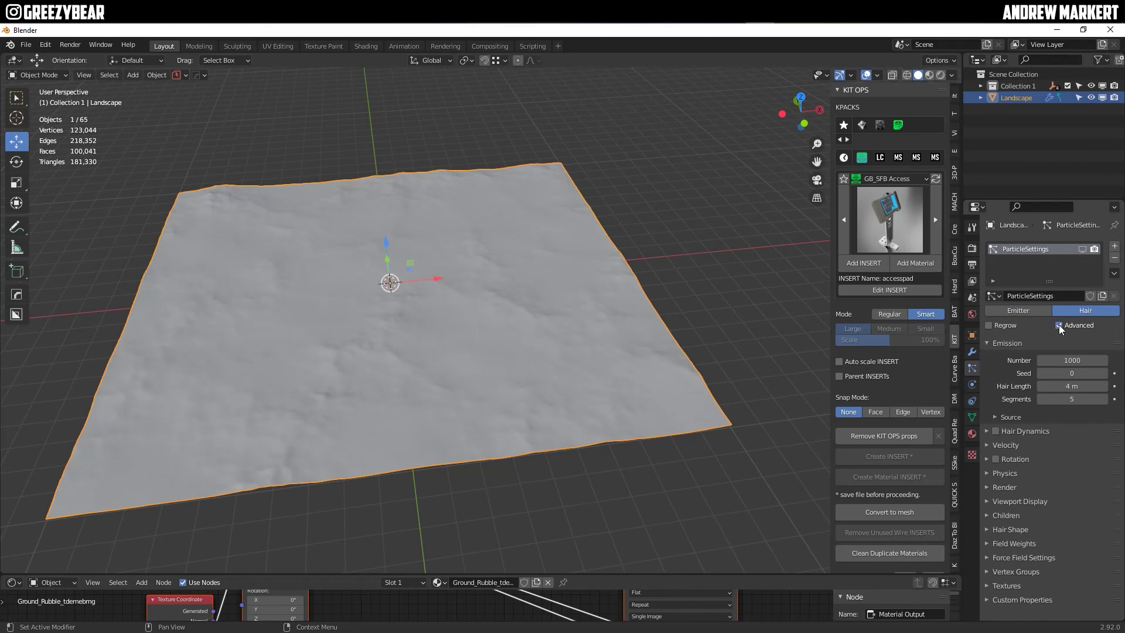
- Enable particle rotation and set its orientation axis to Global X
left_click(987, 459)
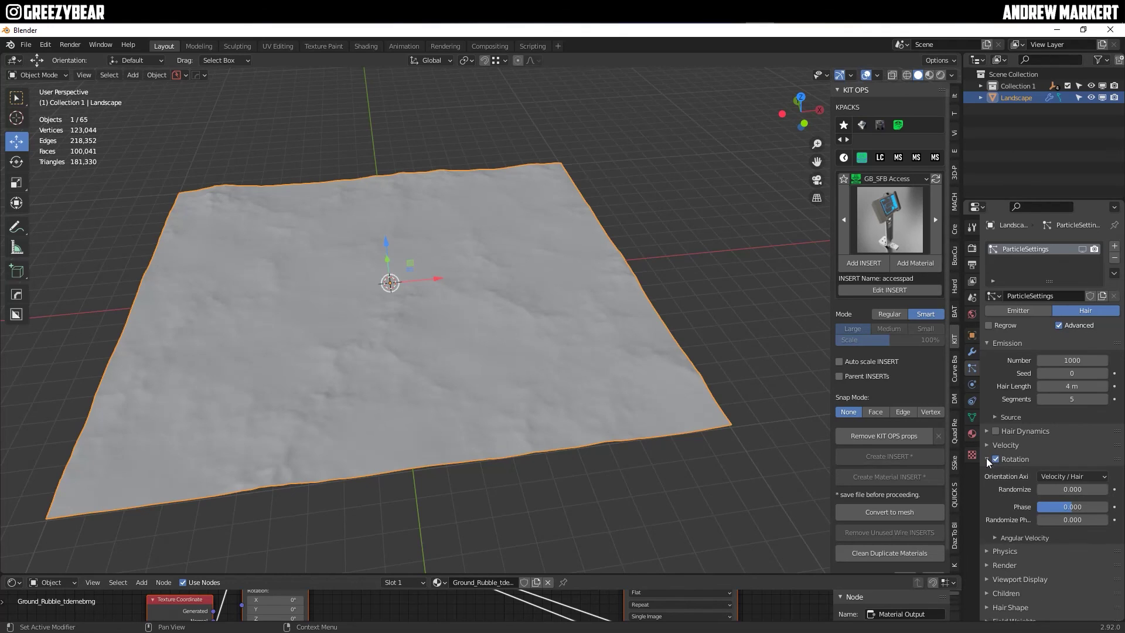
left_click(1070, 476)
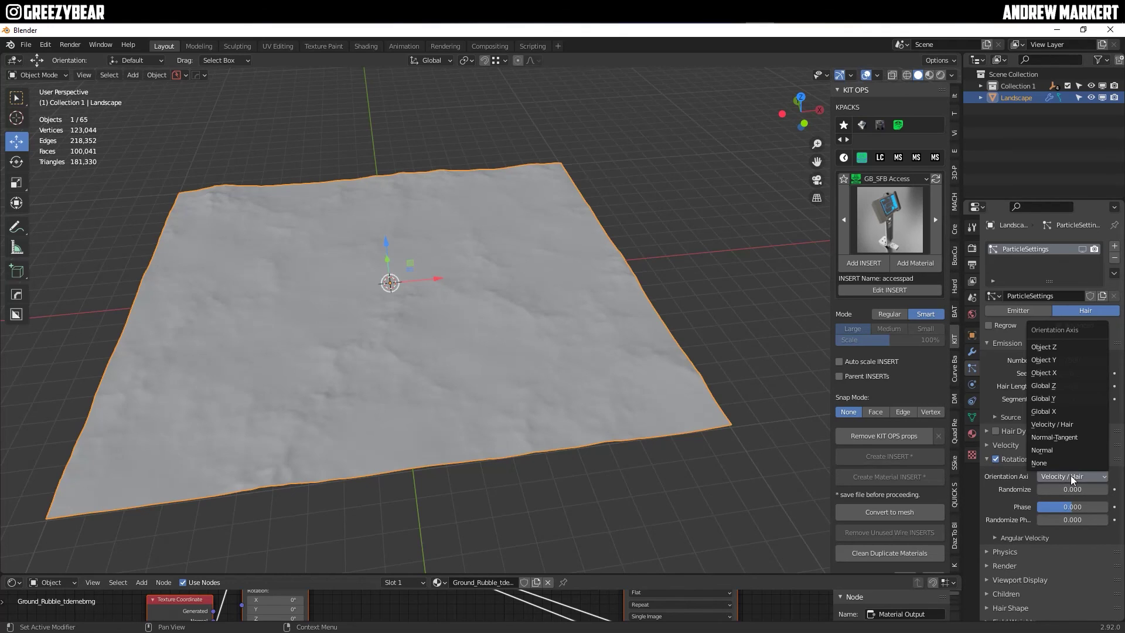
left_click(1056, 410)
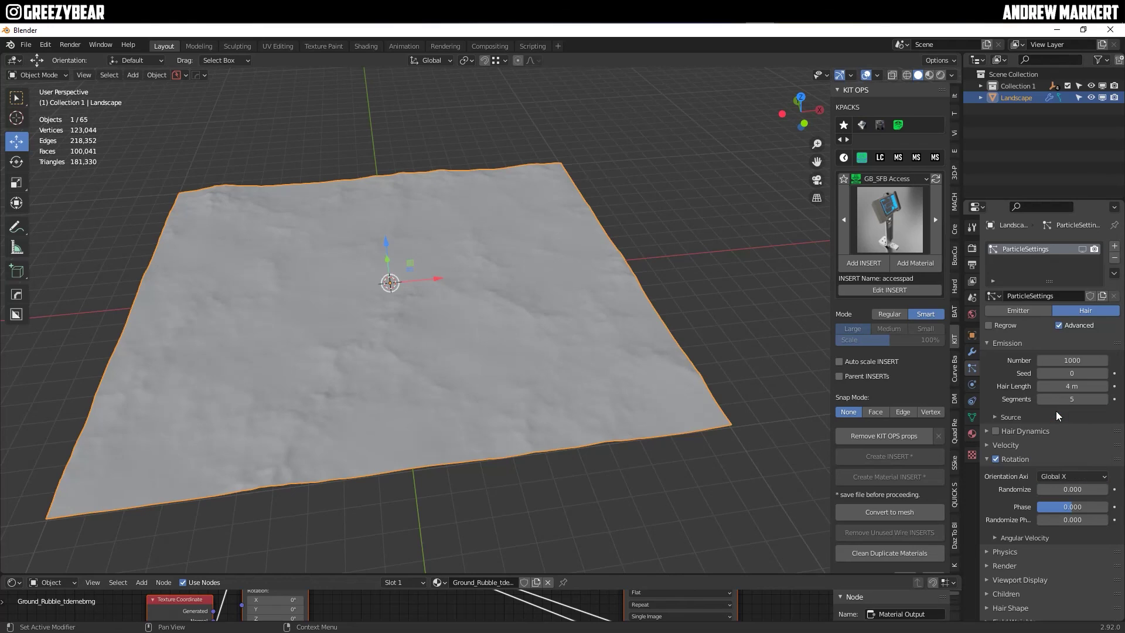
left_click(987, 459)
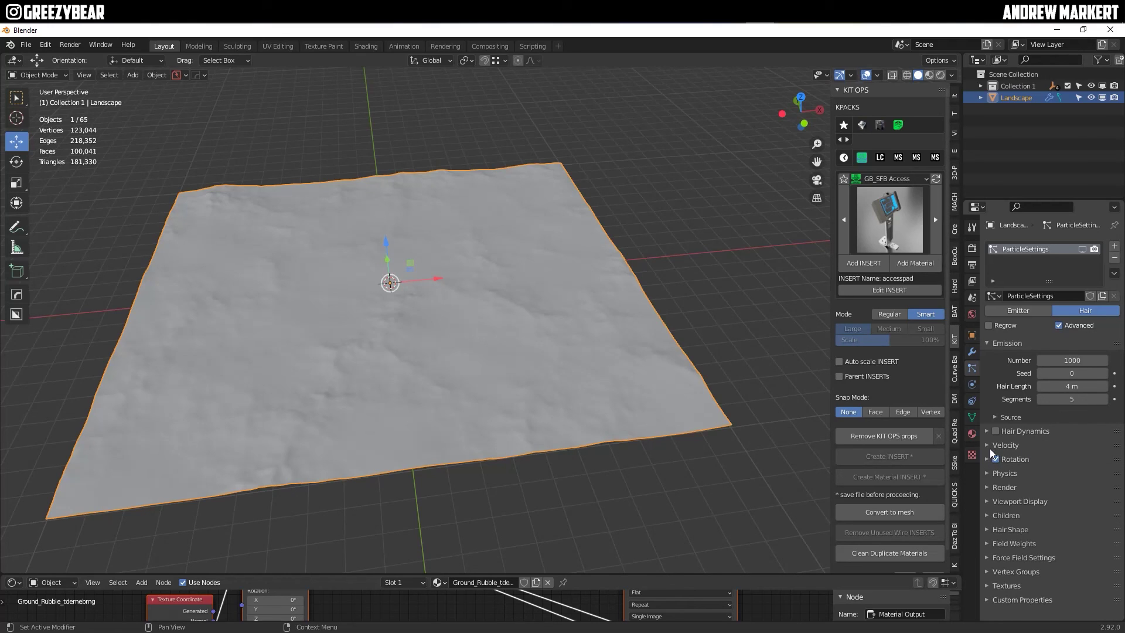
- Render the particles as a collection using Collection 1 as the instance collection, with Object Rotation enabled
left_click(988, 487)
scroll(1056, 472, "down", 3)
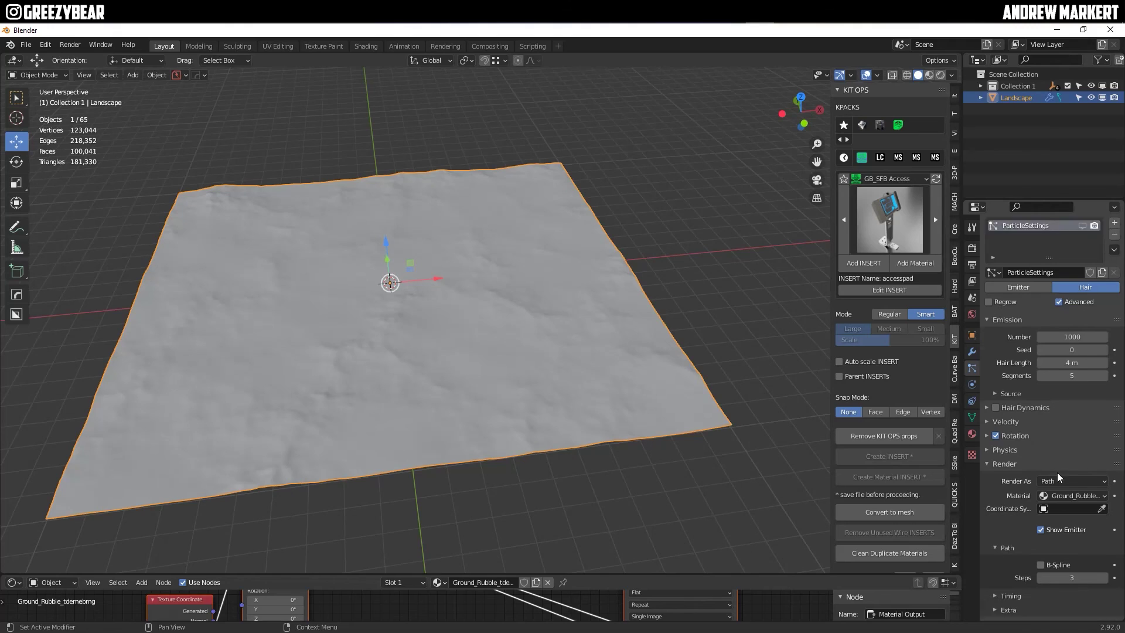
left_click(1090, 433)
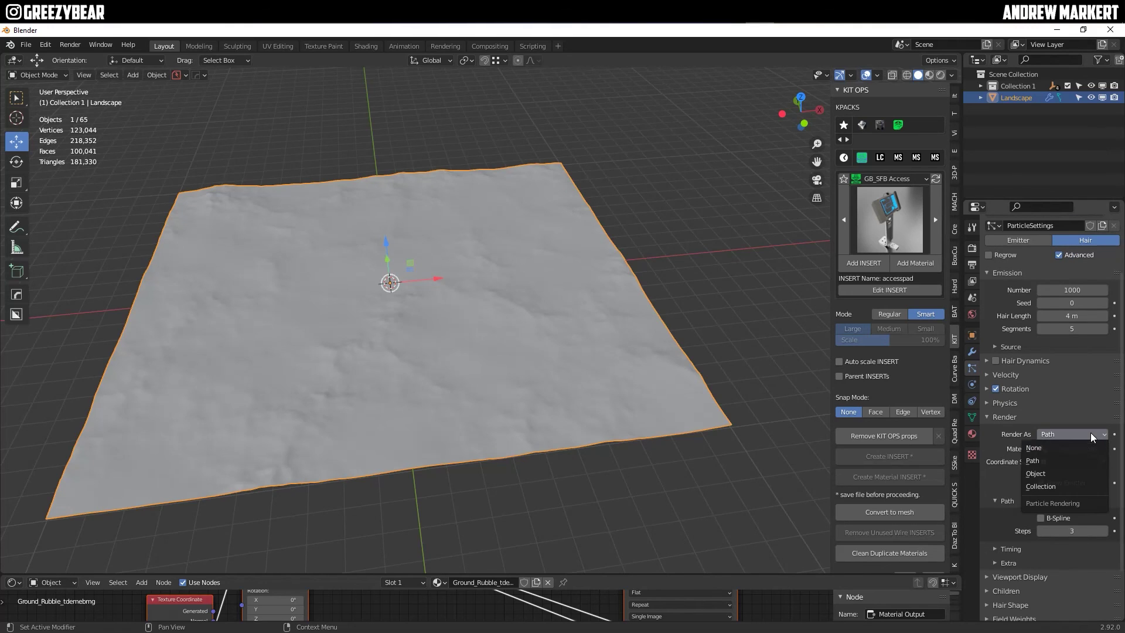
left_click(1085, 485)
scroll(1049, 483, "down", 3)
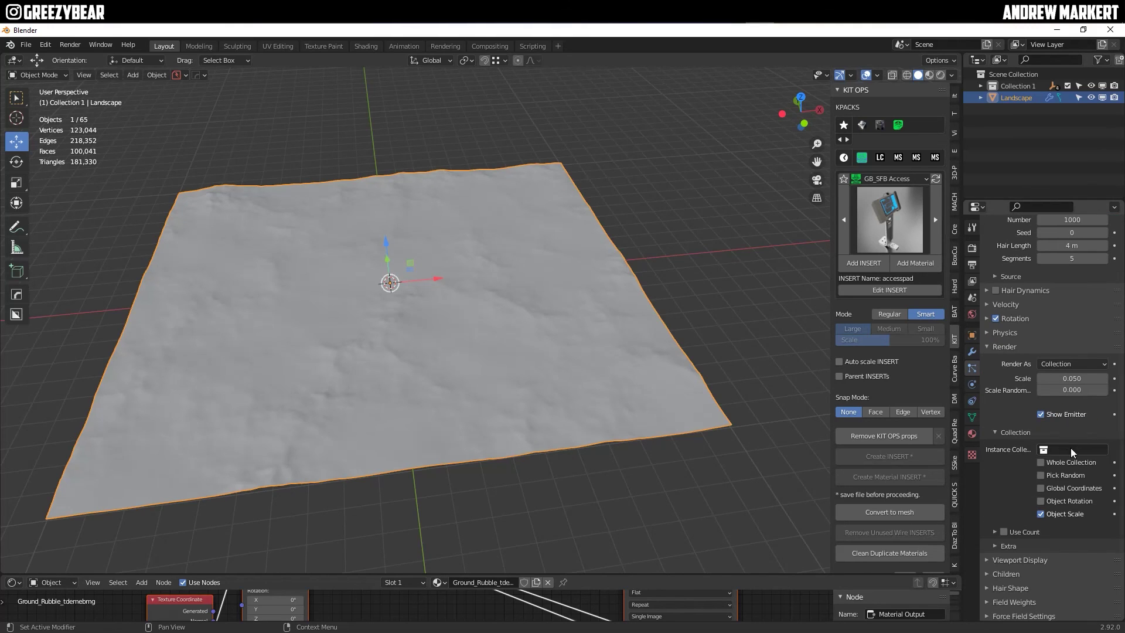
left_click(1089, 450)
left_click(1047, 468)
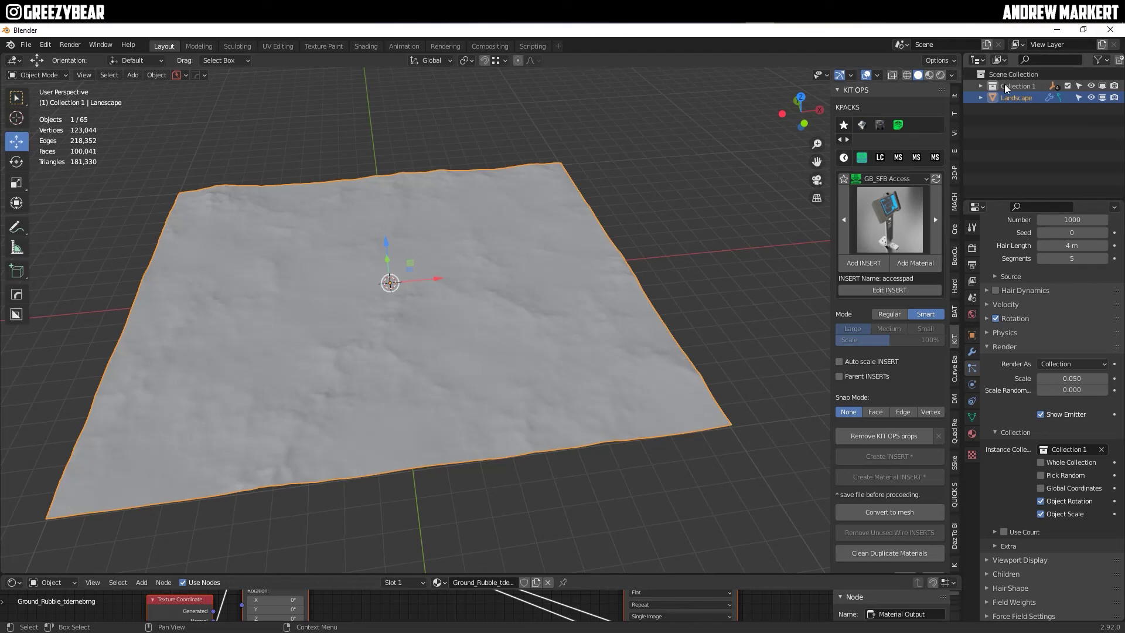
- Turn on the particle system's viewport display and hide the viewport overlays
scroll(1046, 319, "up", 6)
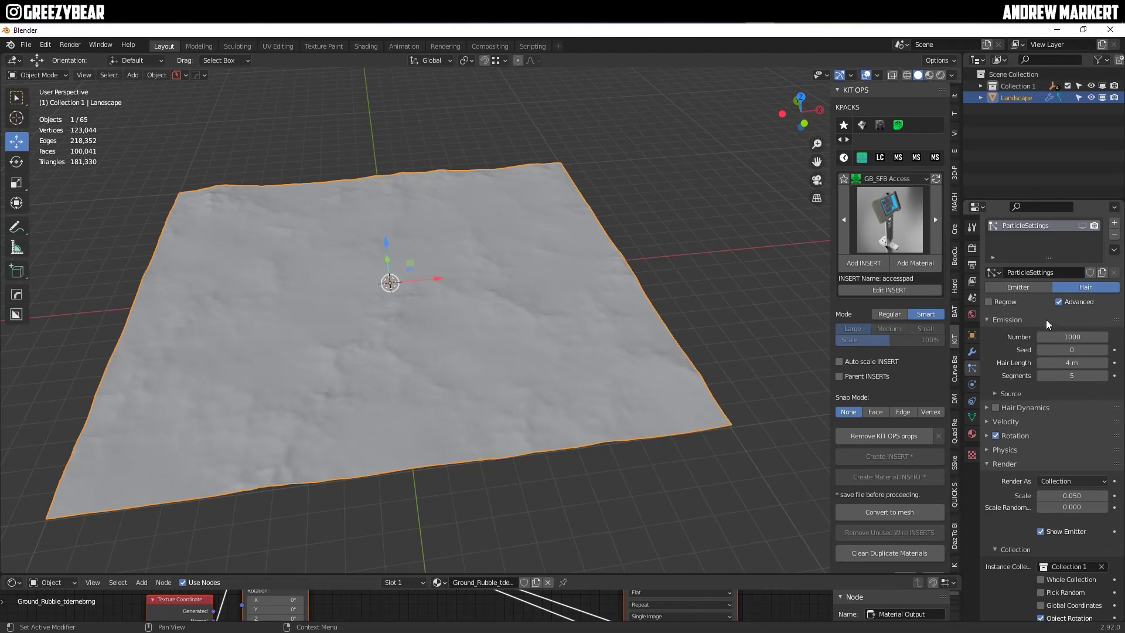
left_click(1081, 248)
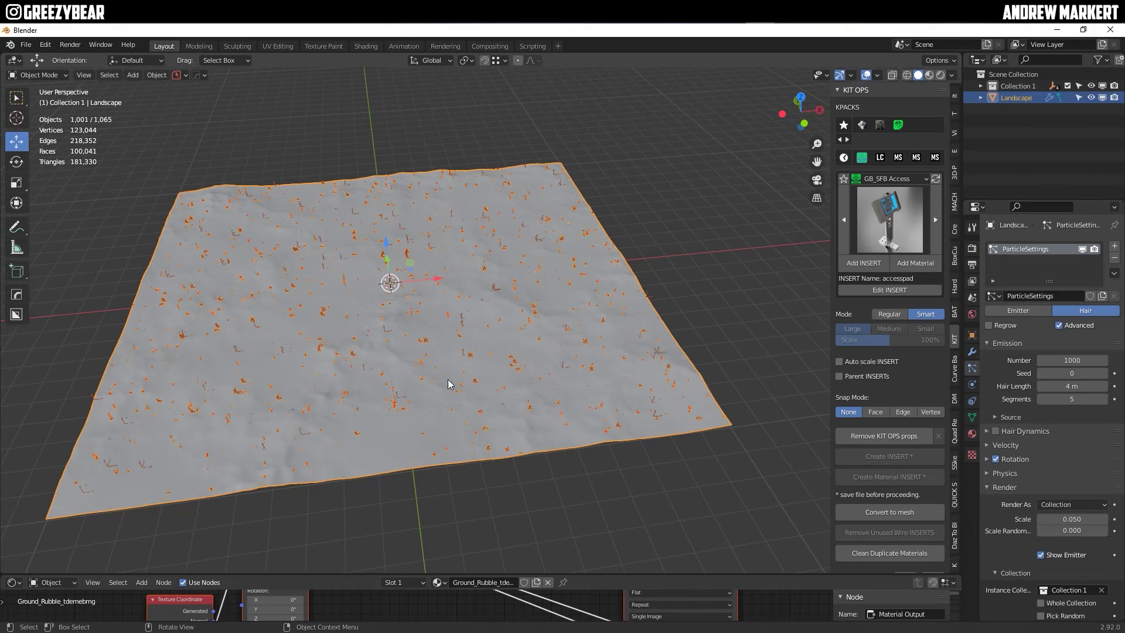
middle_click_drag(353, 338, 475, 322)
left_click(866, 75)
scroll(487, 337, "up", 4)
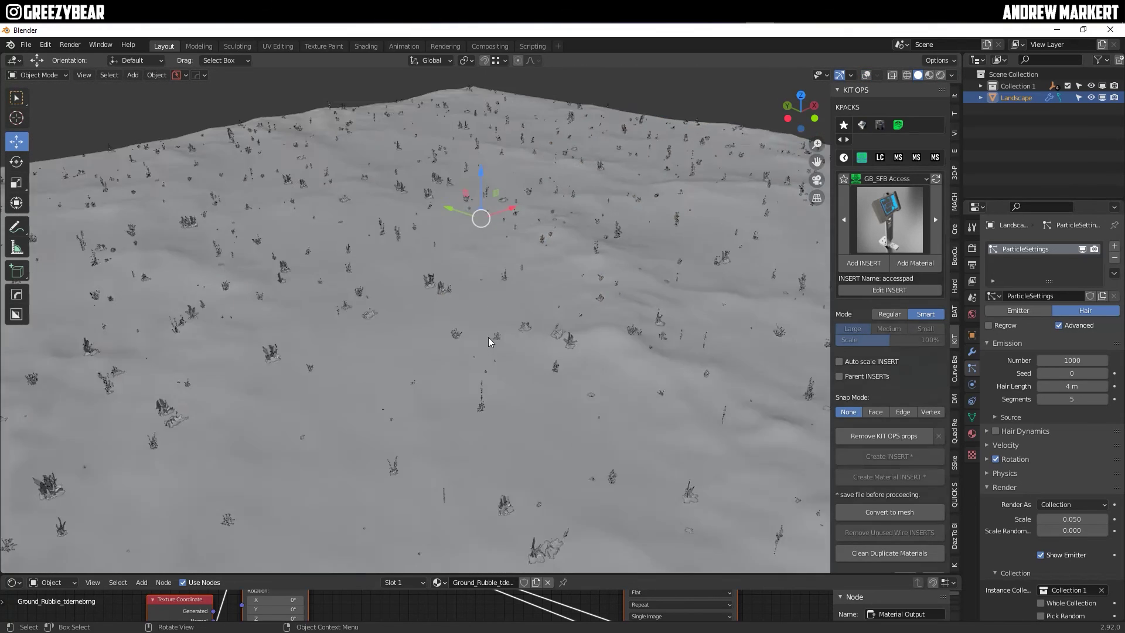
- Select the source plants beside the landscape and scale them up uniformly by about 2.54
scroll(470, 330, "down", 2)
scroll(470, 332, "down", 4)
middle_click_drag(463, 330, 376, 355)
left_click_drag(350, 273, 218, 360)
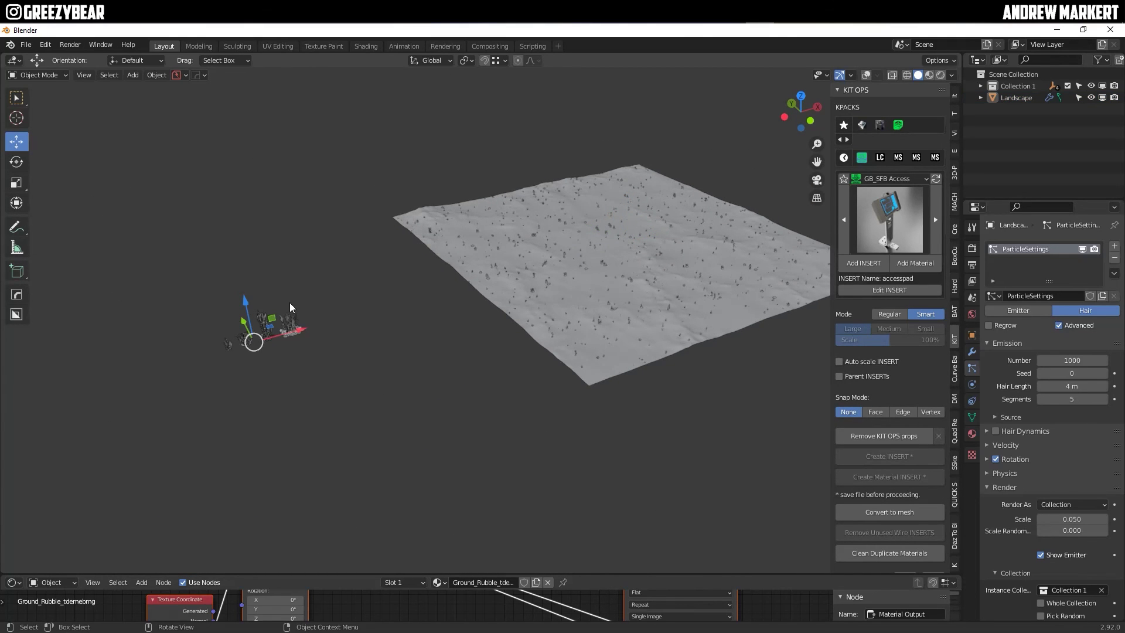
key("s")
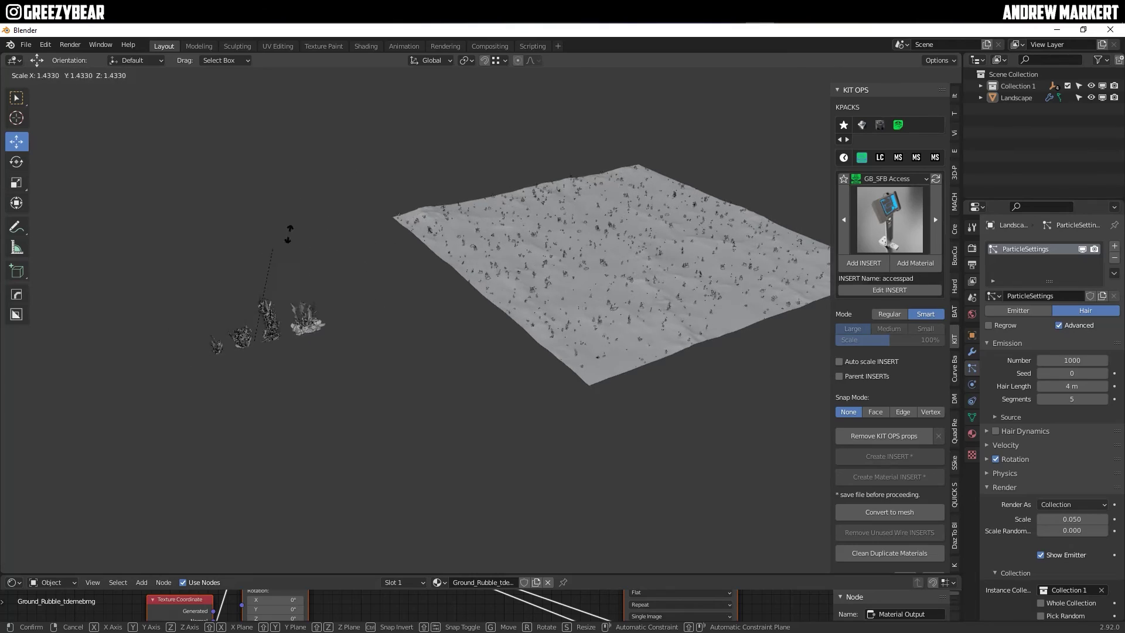
left_click(304, 331)
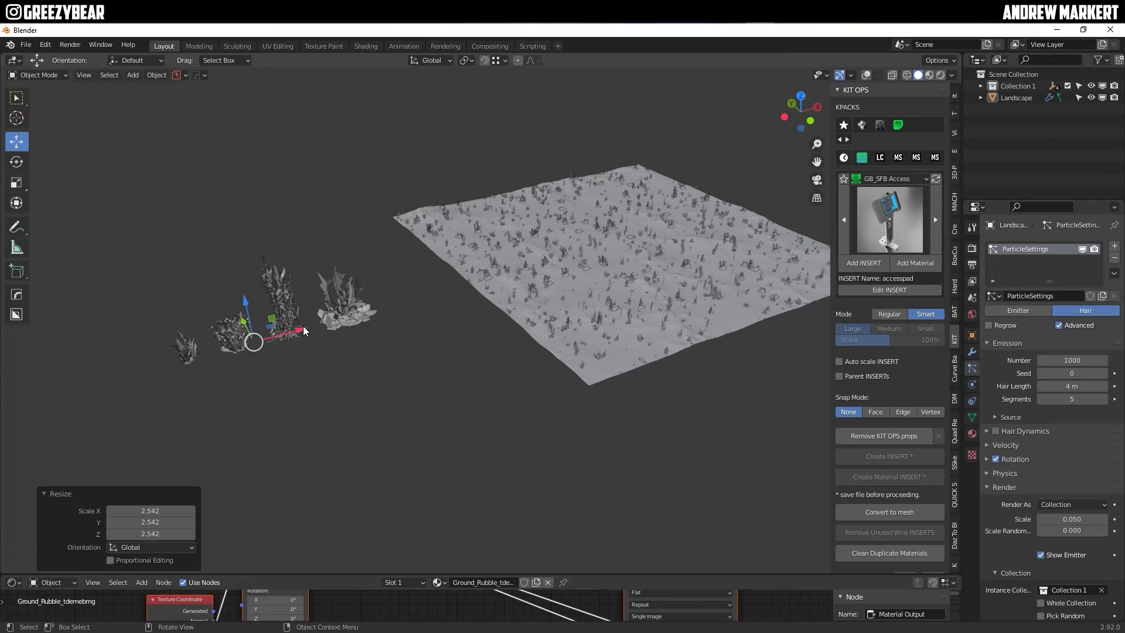
left_click_drag(304, 331, 244, 417)
- Select the landscape and set its particle emission number to 5000 and seed to 1
middle_click_drag(244, 416, 451, 255)
left_click(662, 399)
scroll(451, 254, "up", 3)
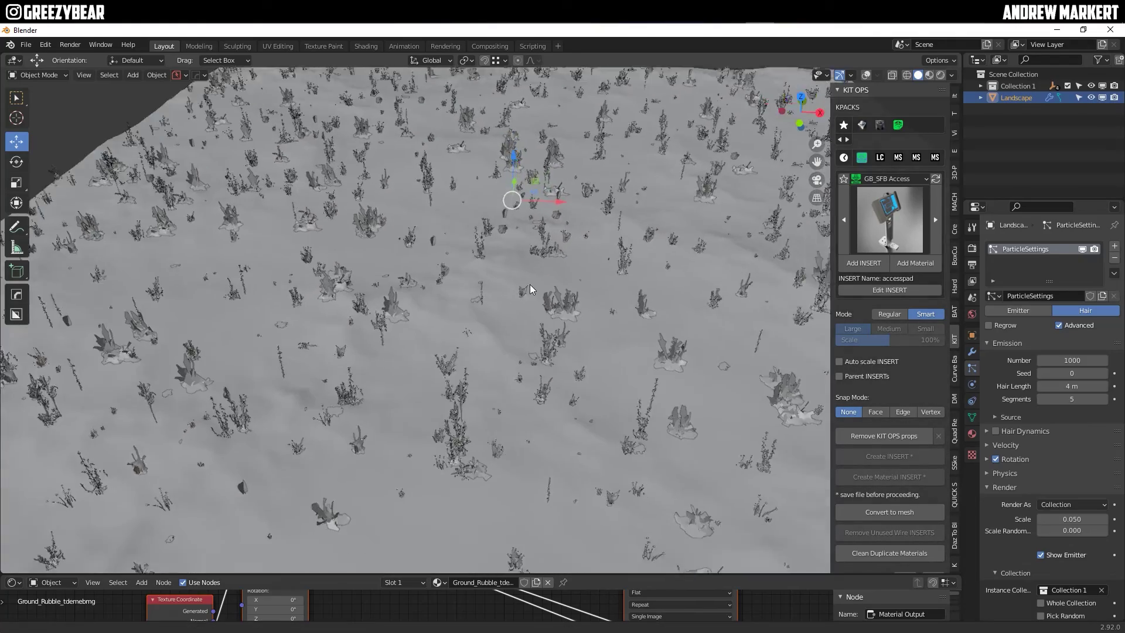
middle_click_drag(529, 284, 507, 276)
scroll(508, 276, "down", 3)
middle_click_drag(509, 332, 494, 344)
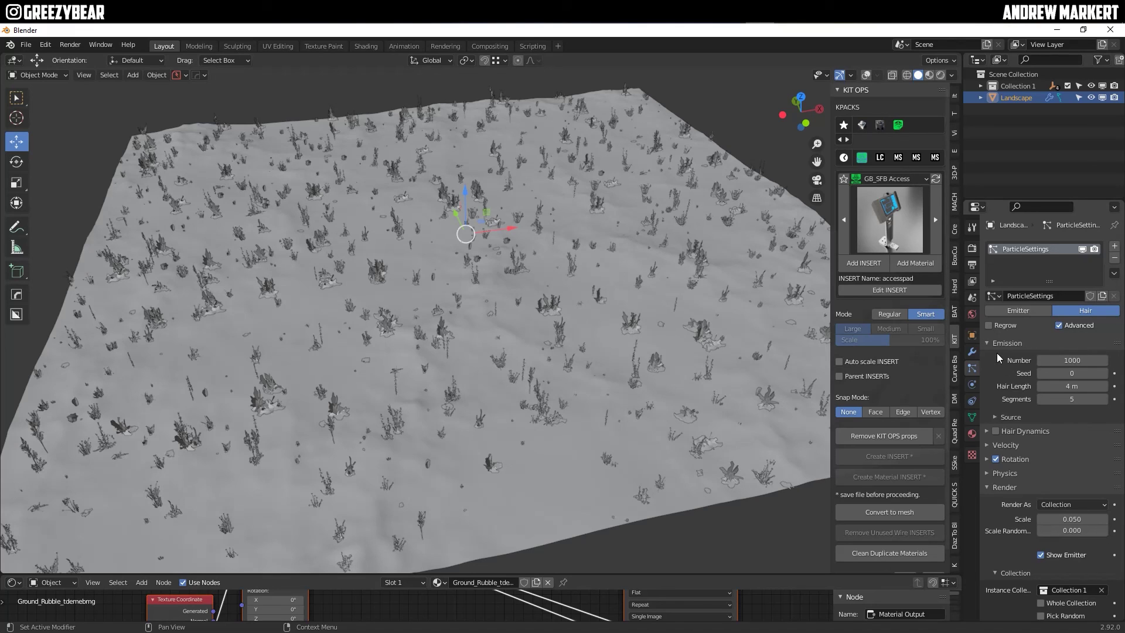
left_click(1072, 361)
type("5000")
key("Return")
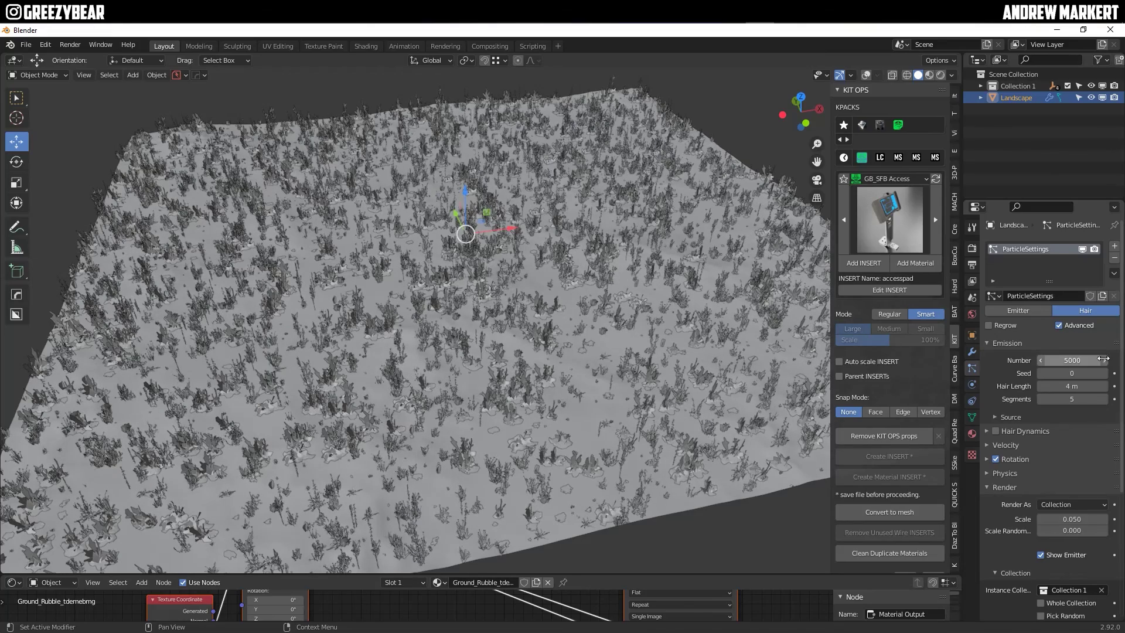
left_click(1103, 373)
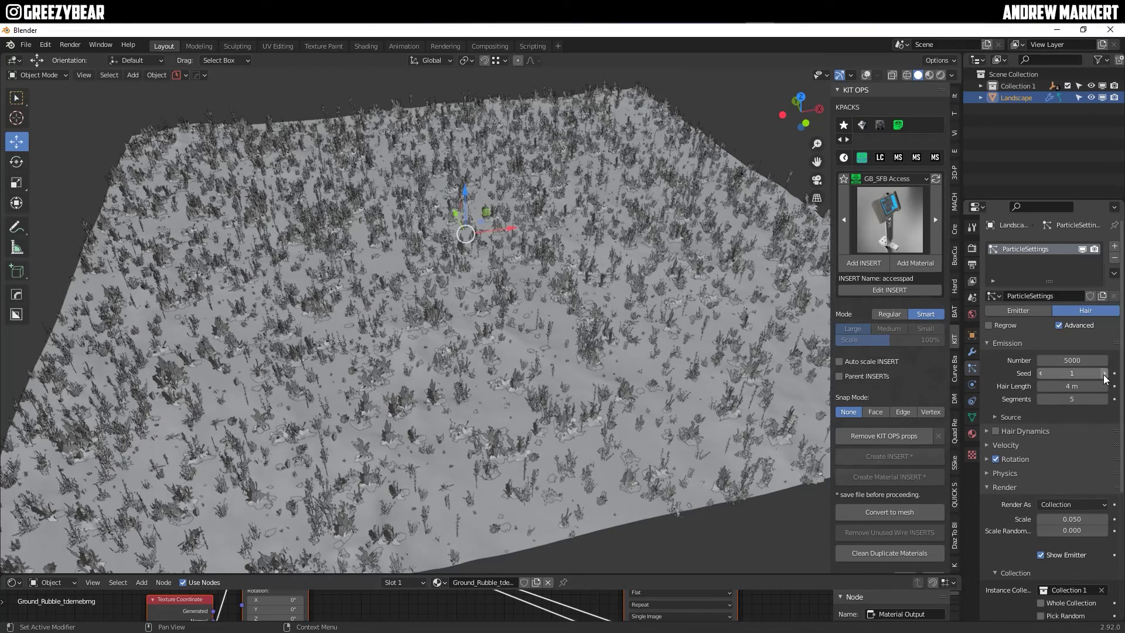
- Set the particle hair length to 8 m and deselect the landscape
left_click(1076, 388)
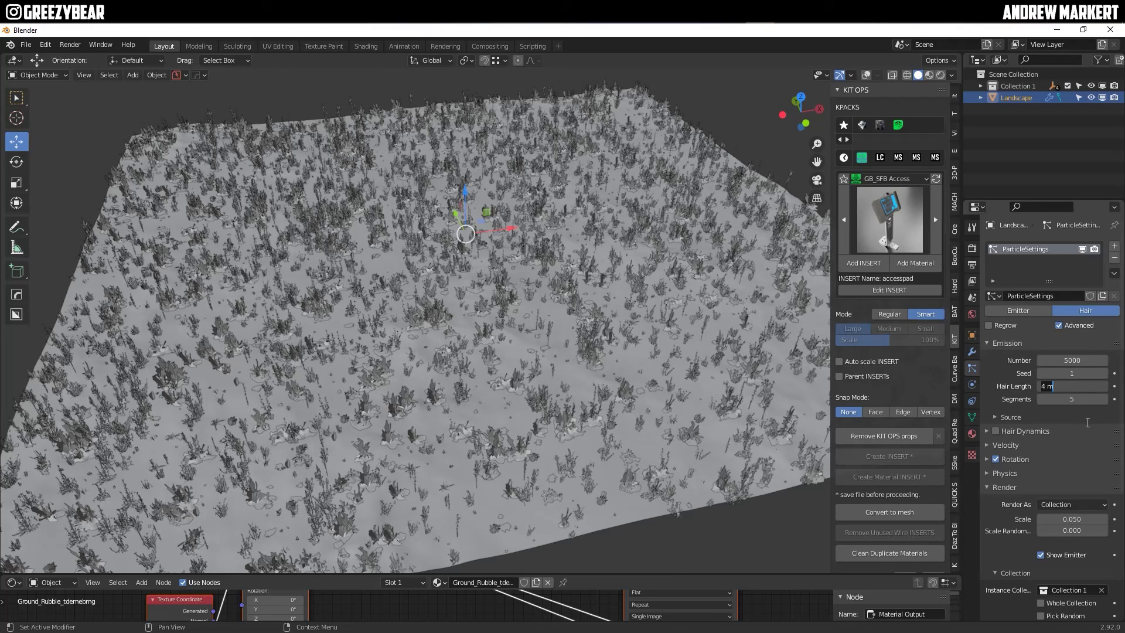
key("Return")
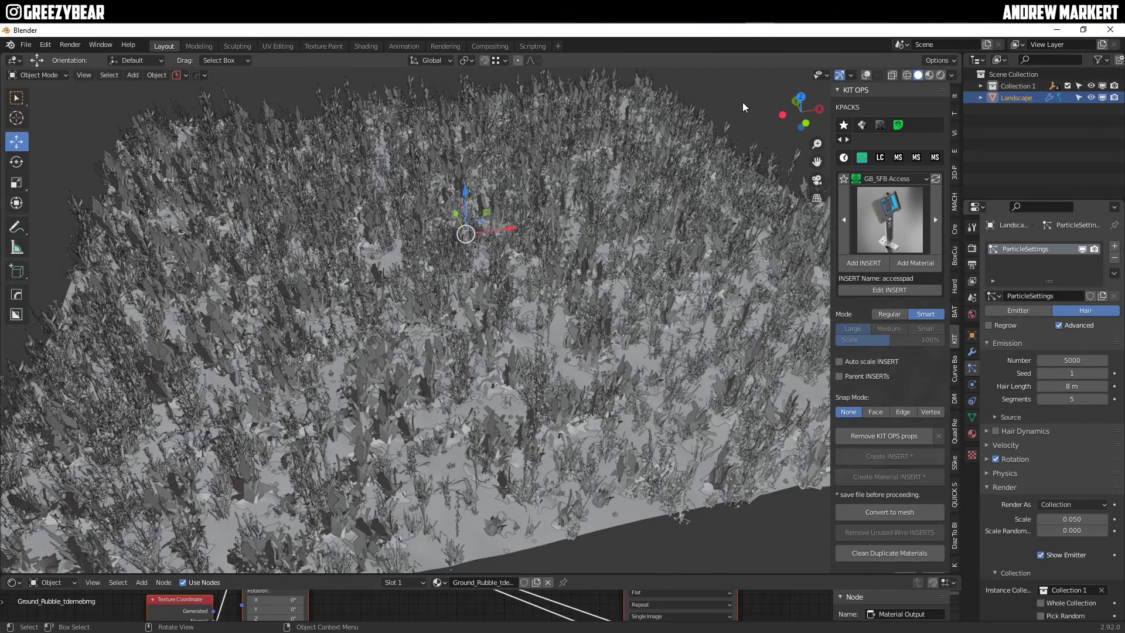
mouse_move(526, 318)
middle_mouse_down()
mouse_move(547, 306)
mouse_move(517, 328)
mouse_move(527, 335)
middle_mouse_up()
left_click(668, 111)
scroll(527, 335, "up", 4)
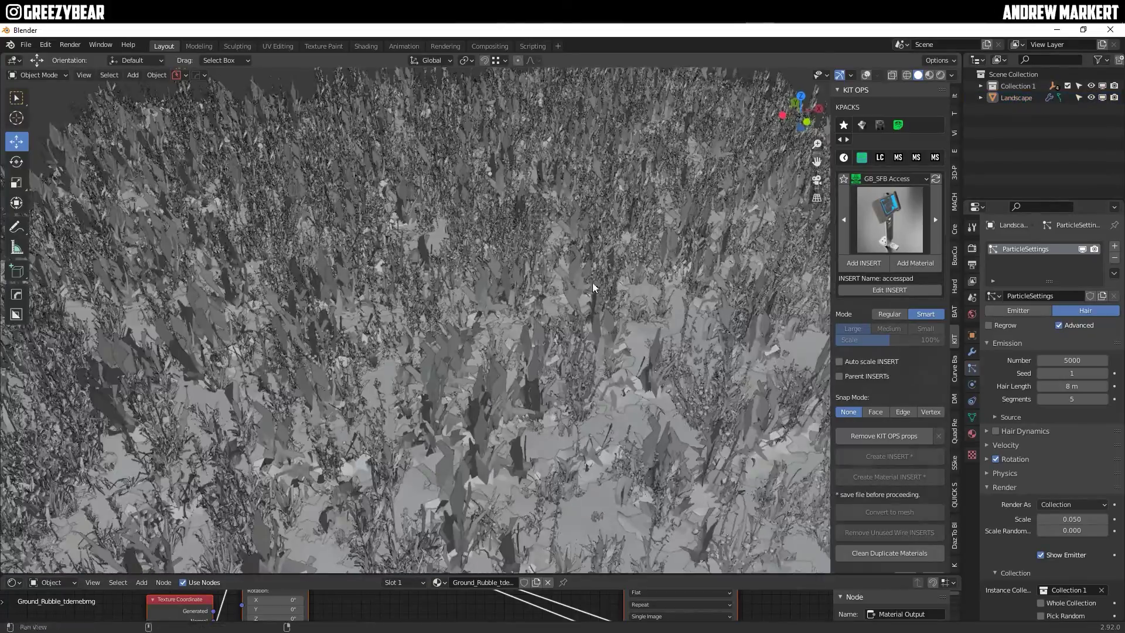
scroll(511, 299, "down", 5)
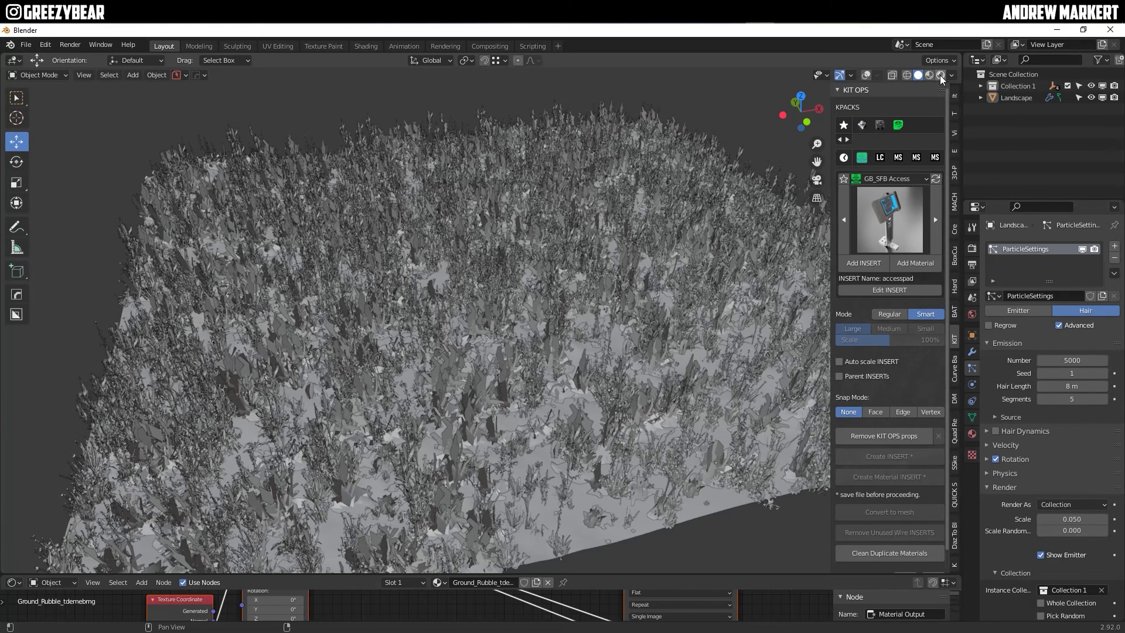
- Show the viewport in rendered shading and switch the render engine to Eevee
left_click(940, 75)
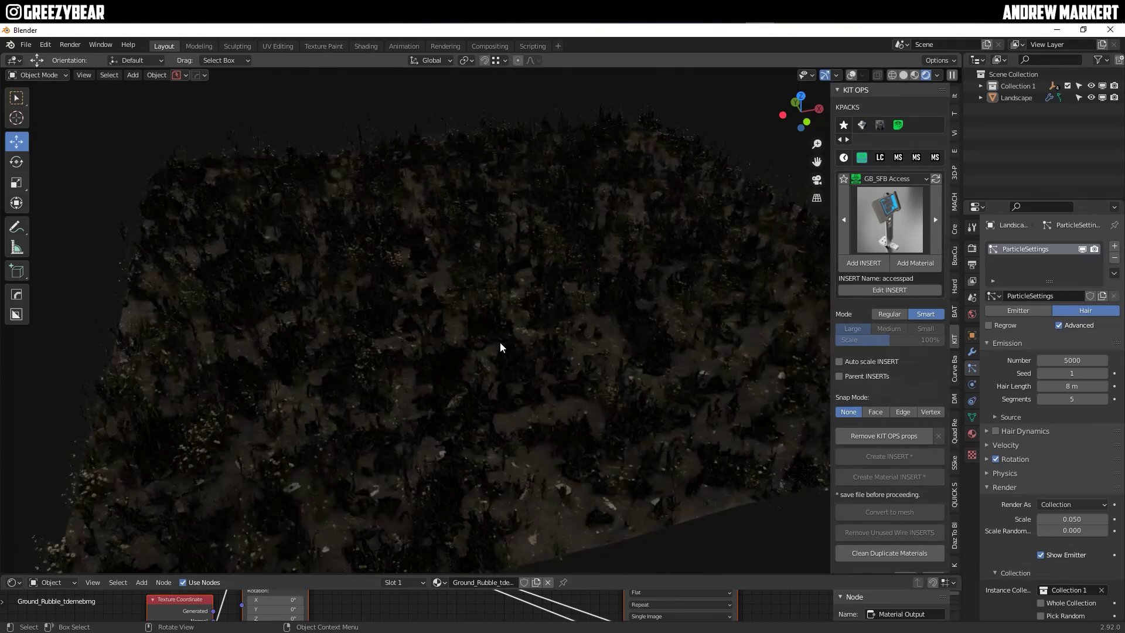
middle_click_drag(580, 311, 848, 338)
left_click(973, 247)
left_click(1076, 246)
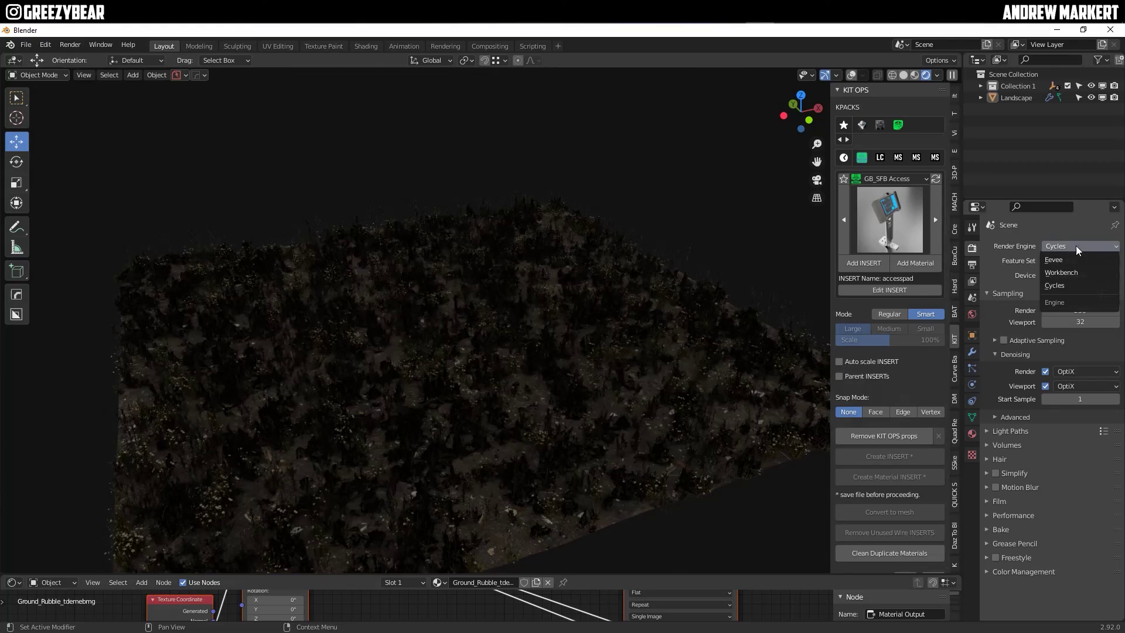
key("Return")
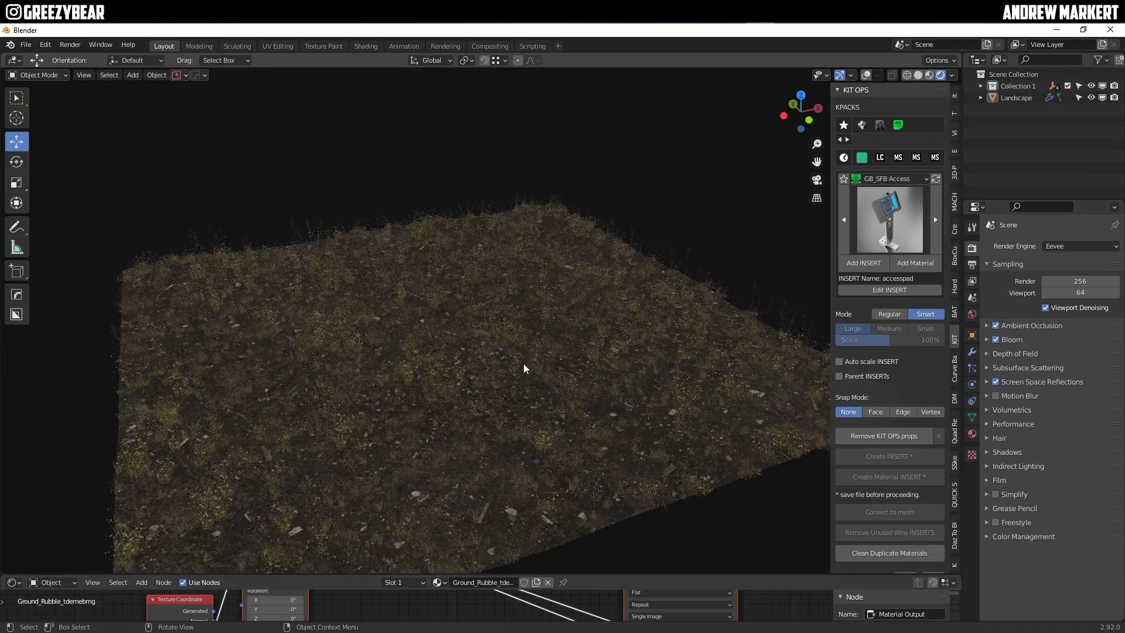
- Select the landscape and set its particle emission number to 10000
middle_click_drag(507, 397, 588, 368)
left_click(588, 368)
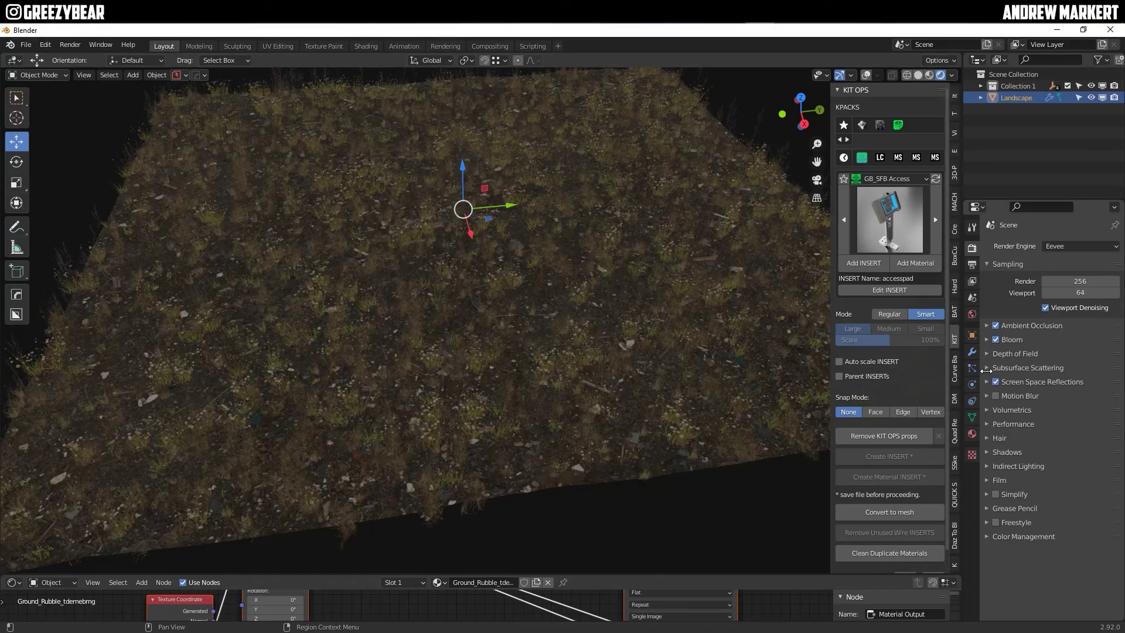
left_click(972, 368)
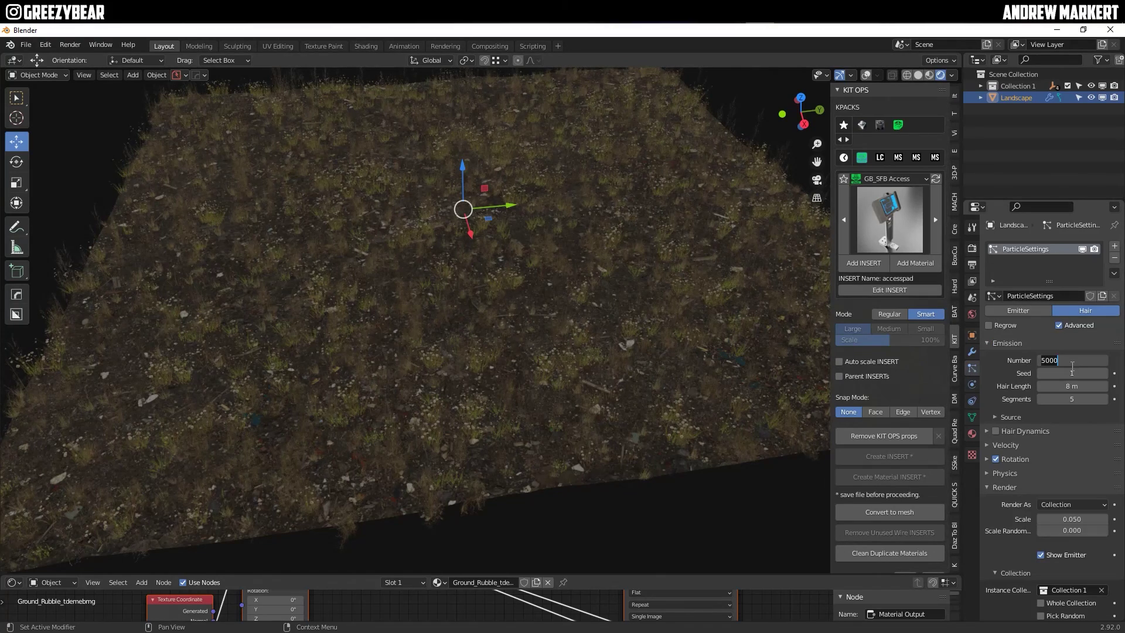
key("Return")
- Try hair lengths of 12 m and 2 m for the landscape's particle system
middle_click_drag(459, 304, 445, 339)
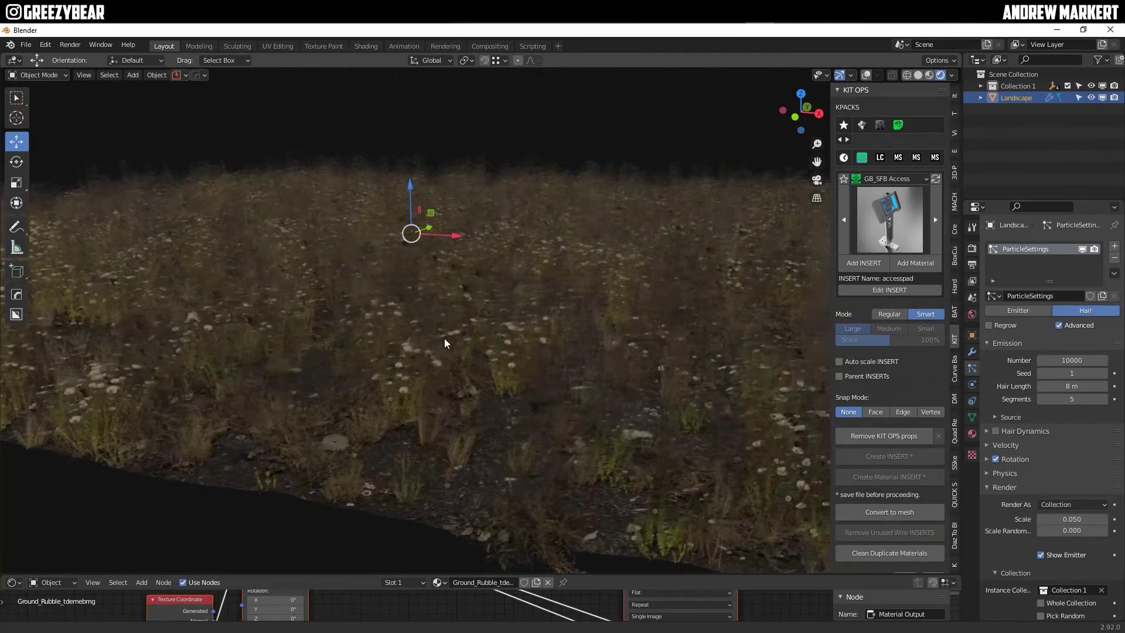
left_click(1061, 385)
type("12")
key("Return")
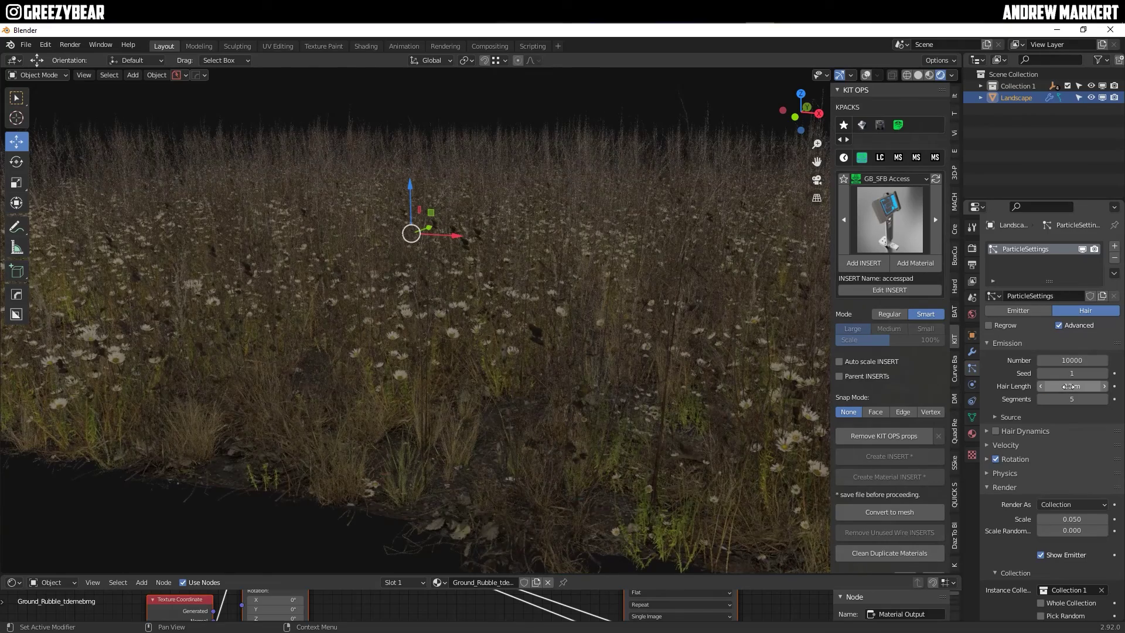
key("Return")
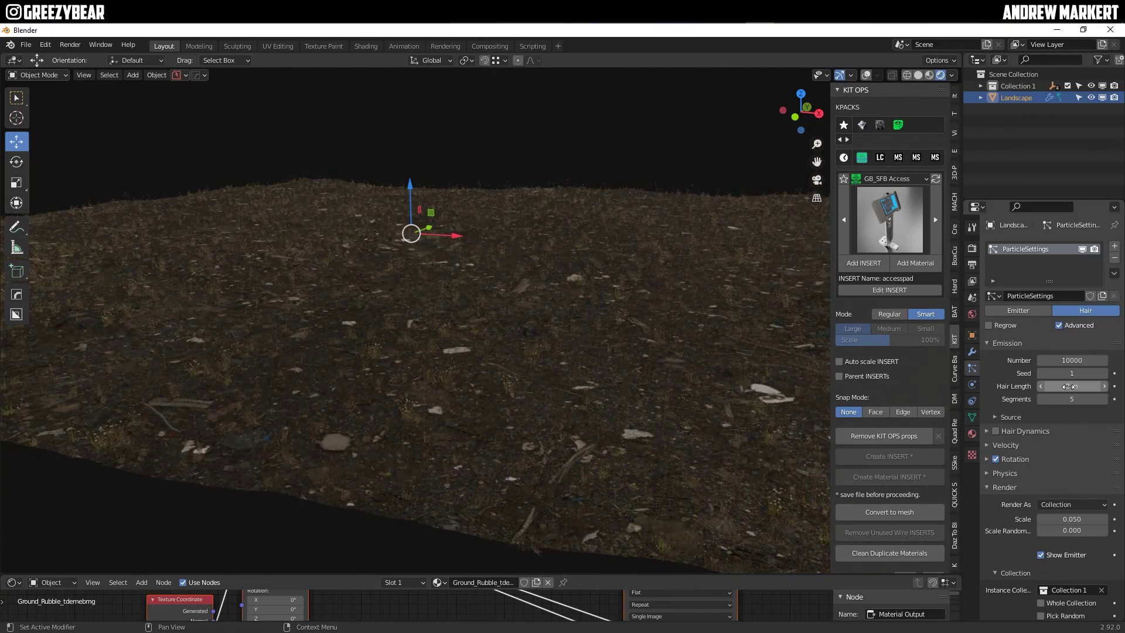
mouse_move(566, 342)
middle_mouse_down()
mouse_move(624, 351)
mouse_move(520, 336)
mouse_move(564, 342)
middle_mouse_up()
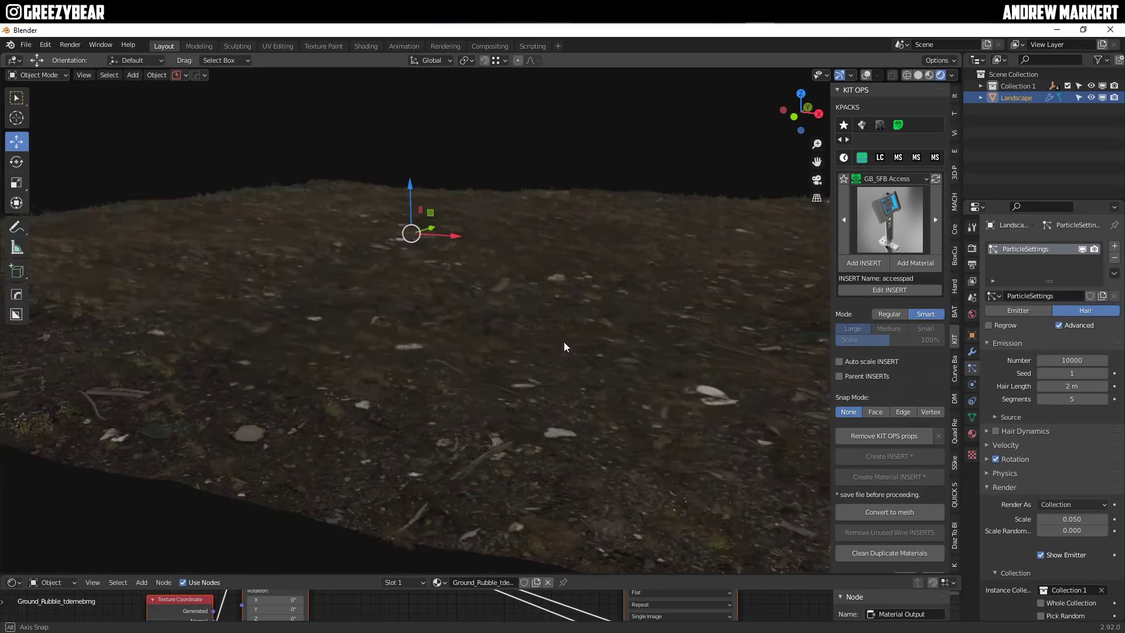
- Set the landscape's particle hair length to 8 m
left_click(1066, 390)
type("8")
key("Return")
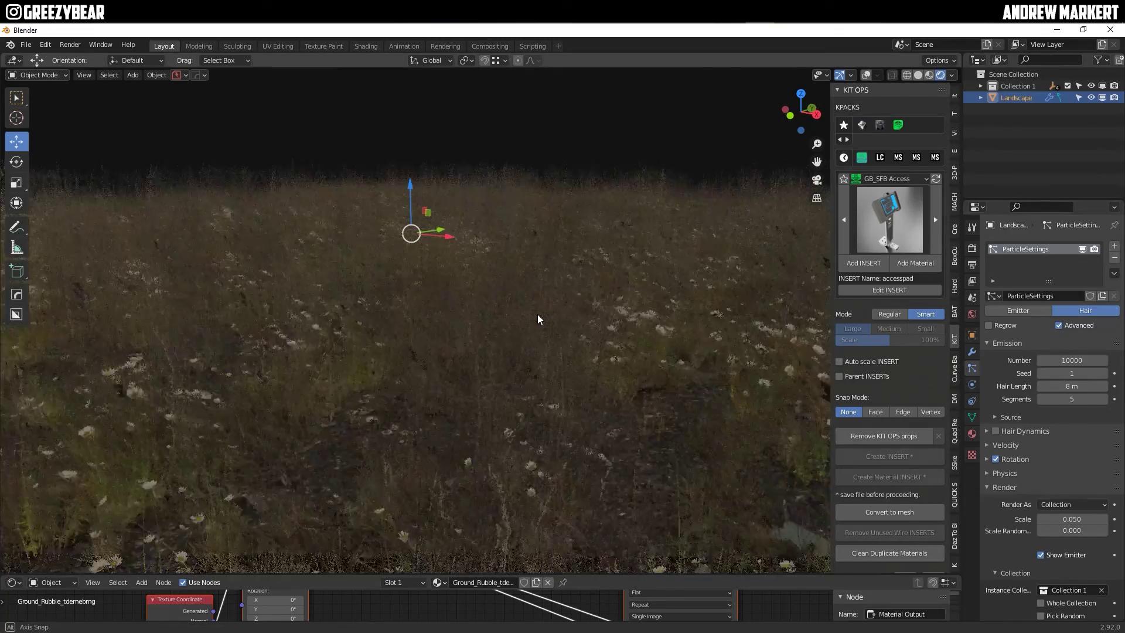
- Enable Pro Lighting: Skies in the world settings
middle_click_drag(533, 312, 468, 361)
scroll(492, 340, "down", 5)
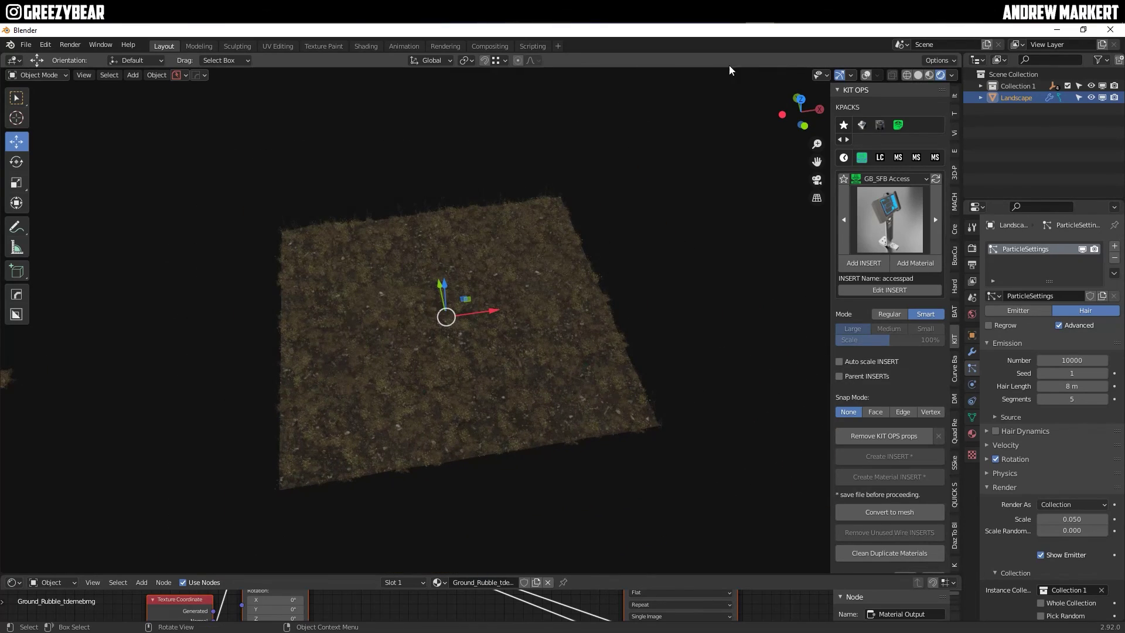
mouse_move(600, 307)
middle_mouse_down()
mouse_move(487, 327)
mouse_move(477, 346)
mouse_move(501, 324)
mouse_move(476, 243)
mouse_move(464, 321)
mouse_move(546, 311)
mouse_move(388, 346)
mouse_move(382, 317)
mouse_move(353, 330)
mouse_move(480, 328)
mouse_move(469, 326)
mouse_move(462, 337)
mouse_move(557, 355)
mouse_move(580, 316)
middle_mouse_up()
scroll(475, 336, "up", 5)
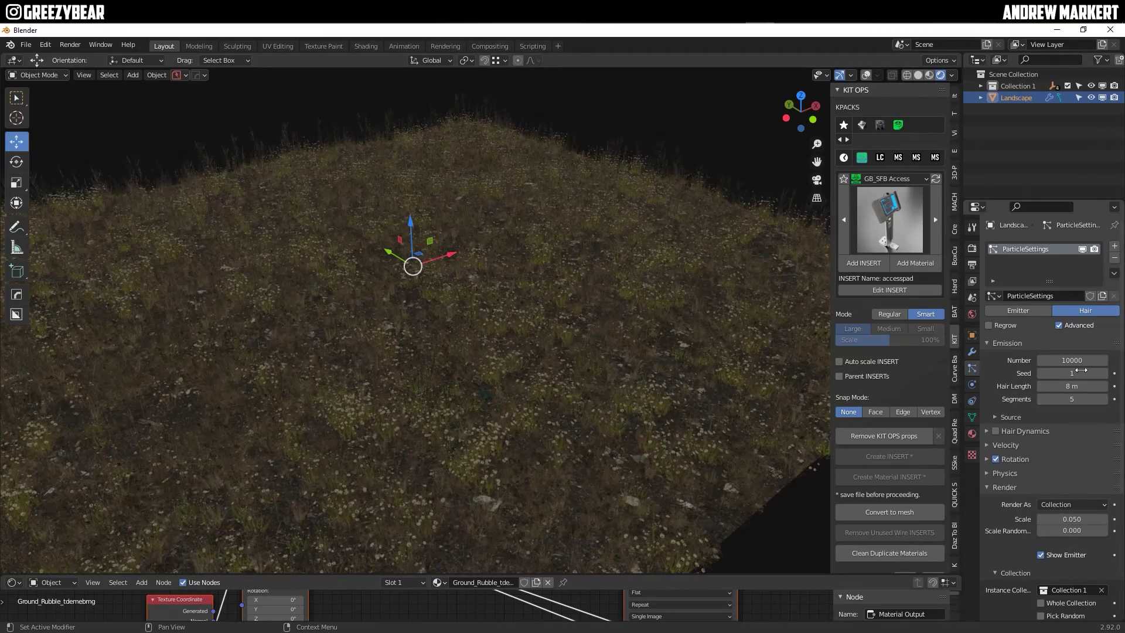
middle_click_drag(432, 350, 482, 366)
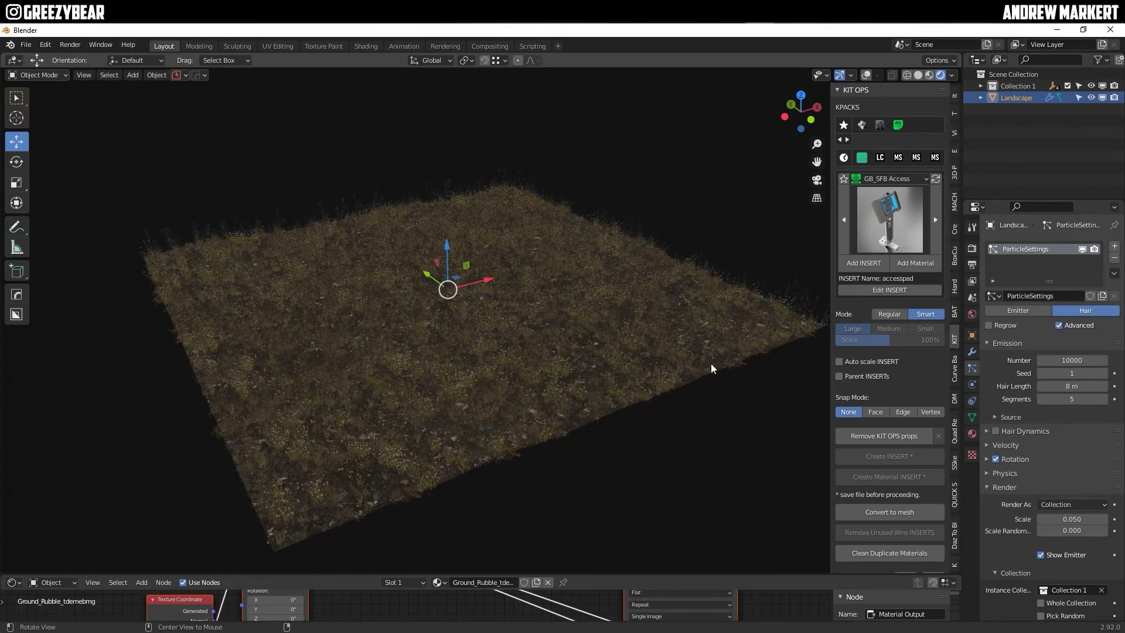
left_click(971, 314)
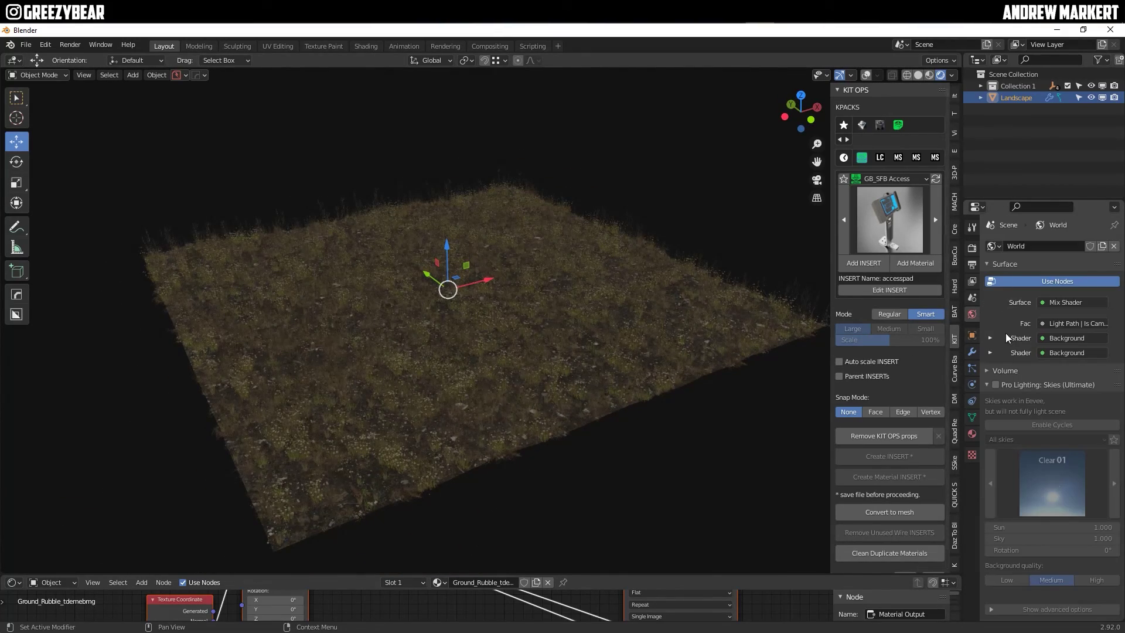
left_click(995, 385)
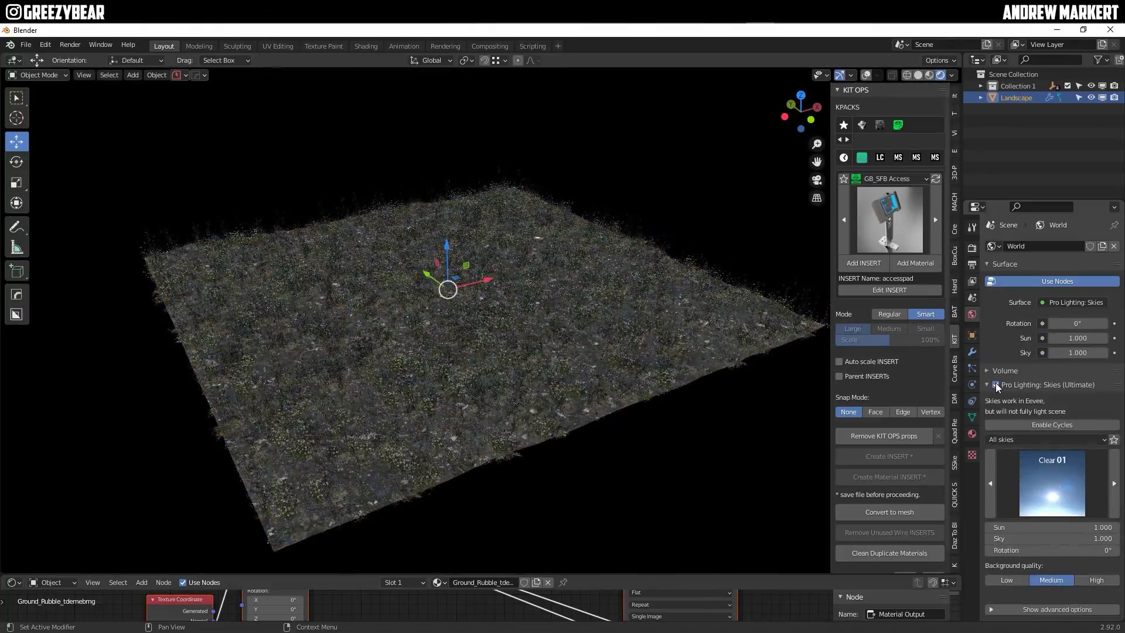
- Switch to Quixel Bridge and show the favorite assets
scroll(493, 329, "up", 3)
middle_click_drag(504, 326, 418, 305)
middle_click_drag(516, 333, 580, 273)
middle_click_drag(464, 325, 576, 119)
key("alt+Tab")
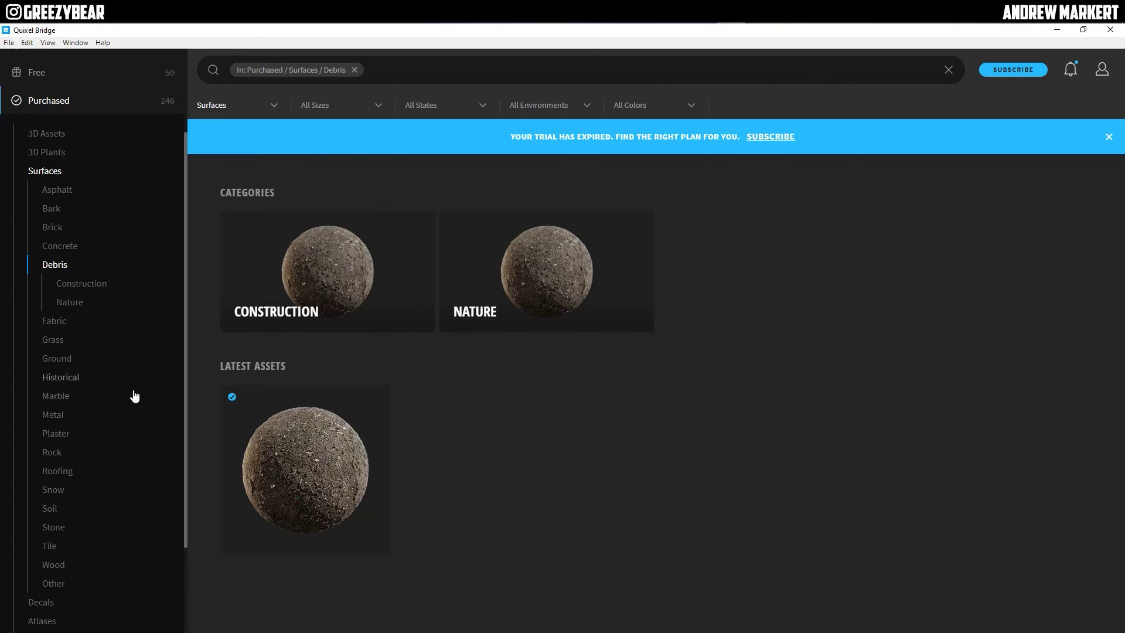
scroll(127, 441, "down", 2)
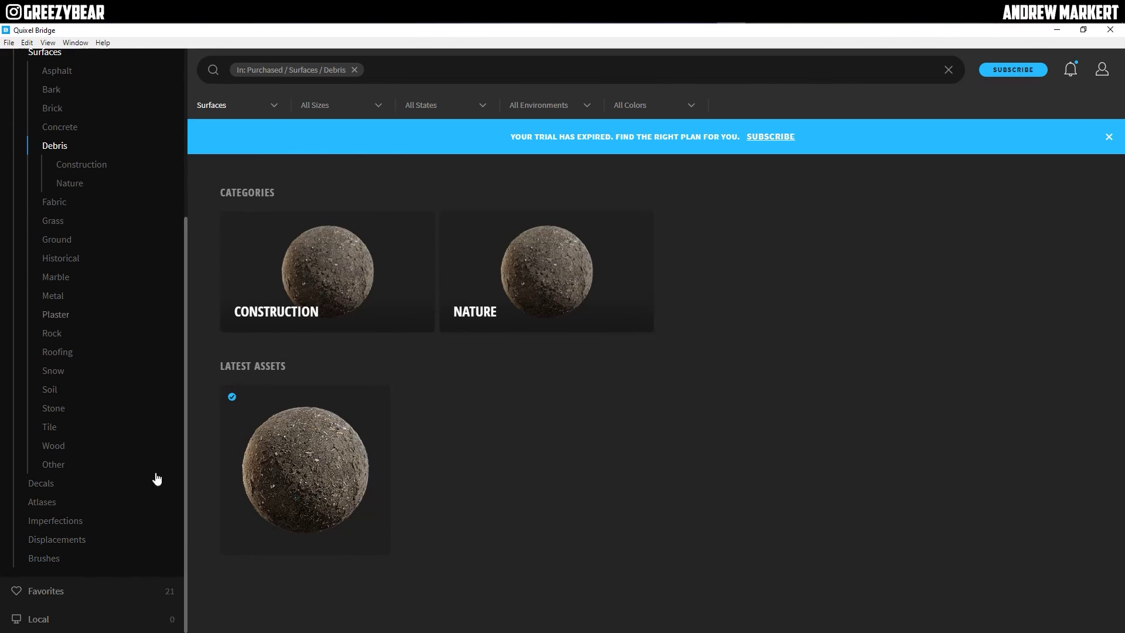
left_click(125, 593)
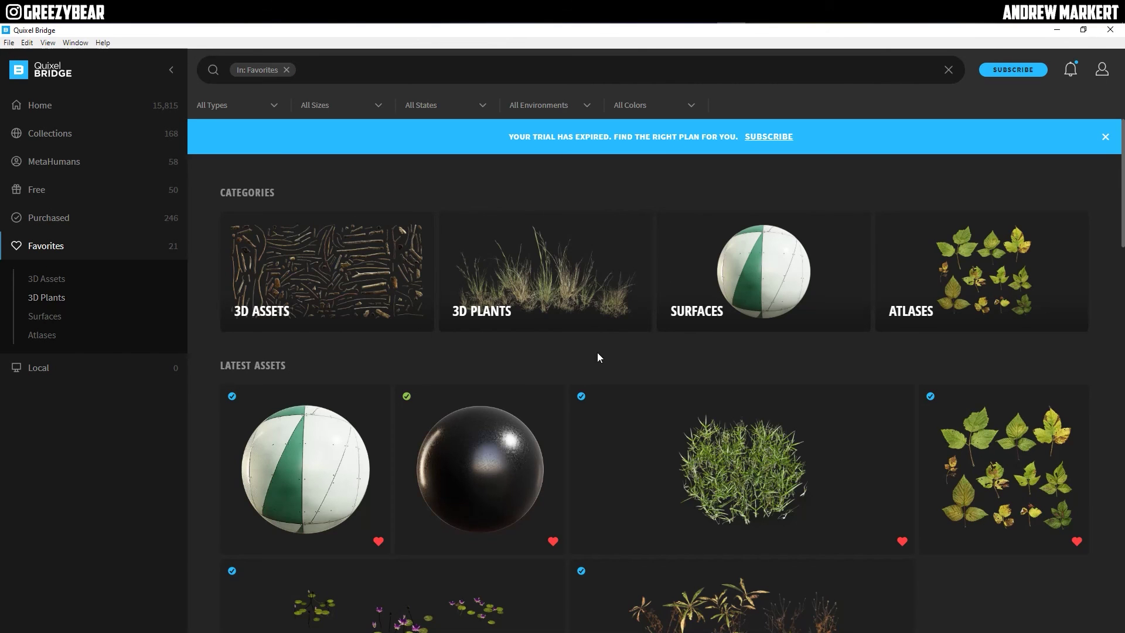
- Find the Amaryllis plant among the favorites and export it to Blender
scroll(598, 357, "down", 8)
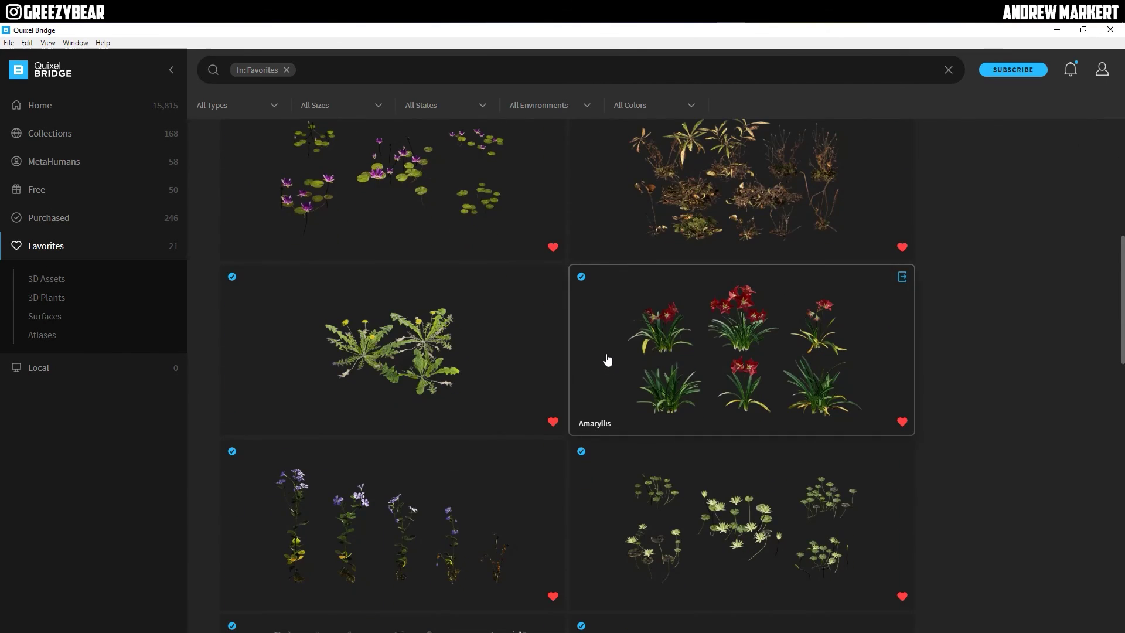
scroll(607, 360, "down", 4)
scroll(605, 289, "up", 4)
left_click(903, 277)
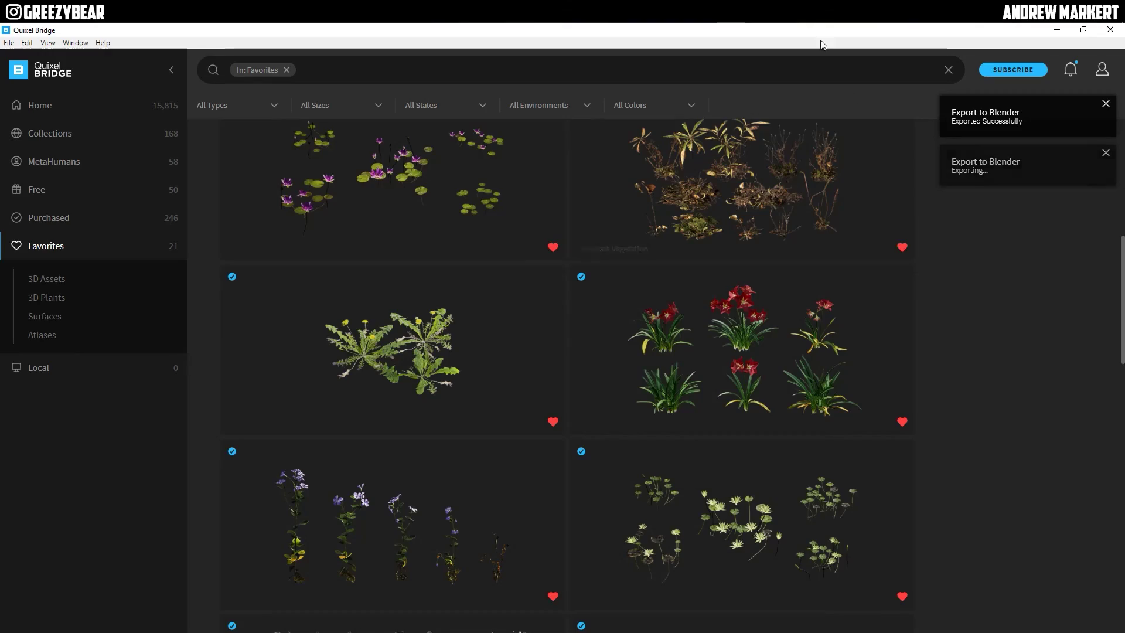
- Switch back to Blender, move the imported Amaryllis plants about -40.5 m along Y and scale them up uniformly by about 2.64
key("alt+Tab")
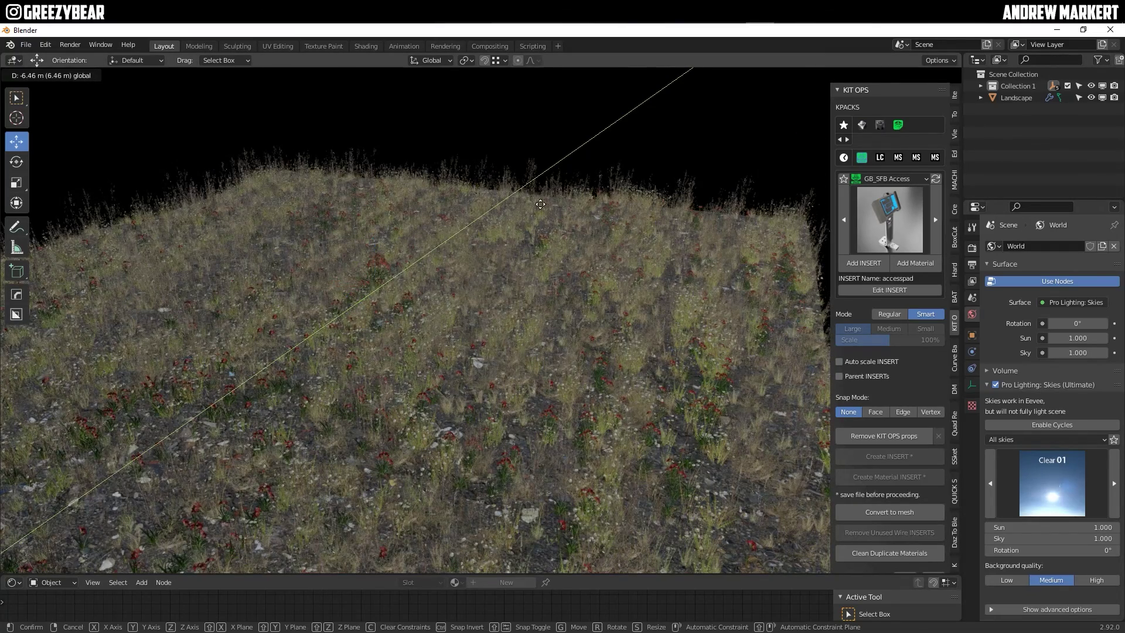
left_click(642, 148)
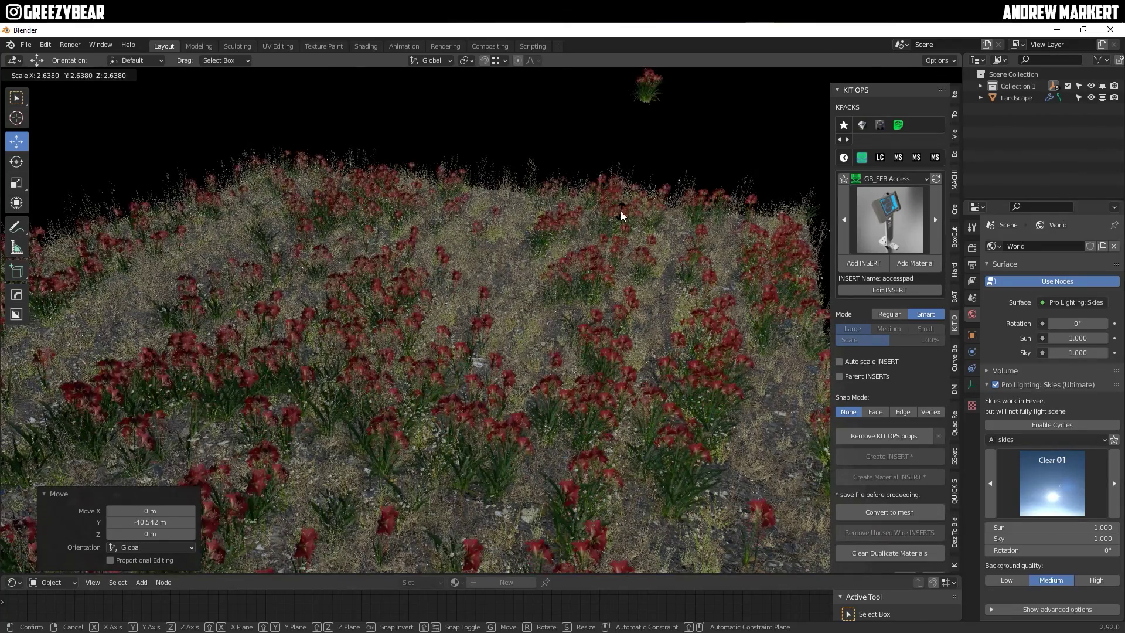
left_click(620, 211)
- Examine the distribution and size of the red Amaryllis flowers across the landscape from several angles and distances
middle_click_drag(534, 203, 469, 311)
scroll(397, 319, "up", 3)
scroll(354, 300, "down", 6)
scroll(410, 321, "up", 8)
scroll(470, 311, "down", 6)
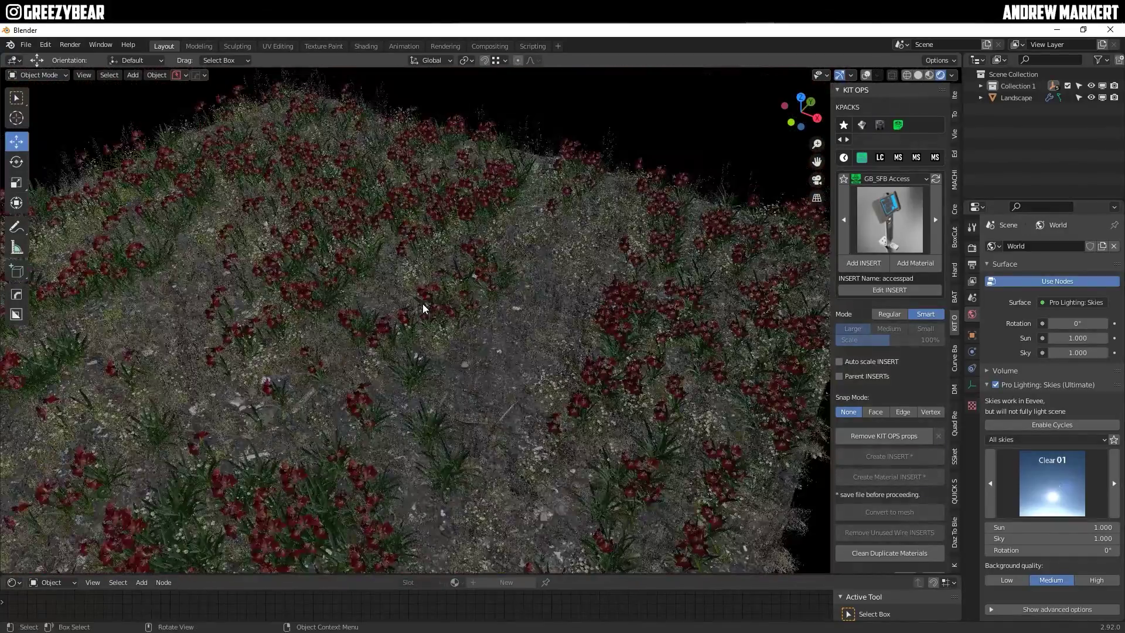
middle_click_drag(326, 364, 667, 143)
scroll(442, 340, "up", 5)
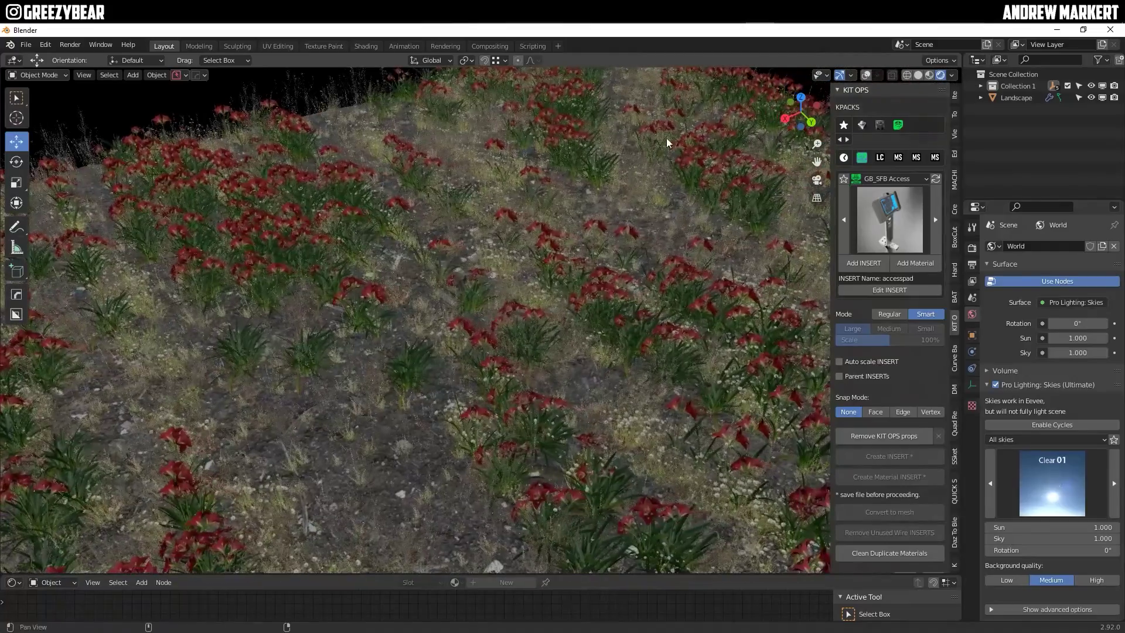
mouse_move(731, 11)
middle_click_drag(519, 340, 522, 314)
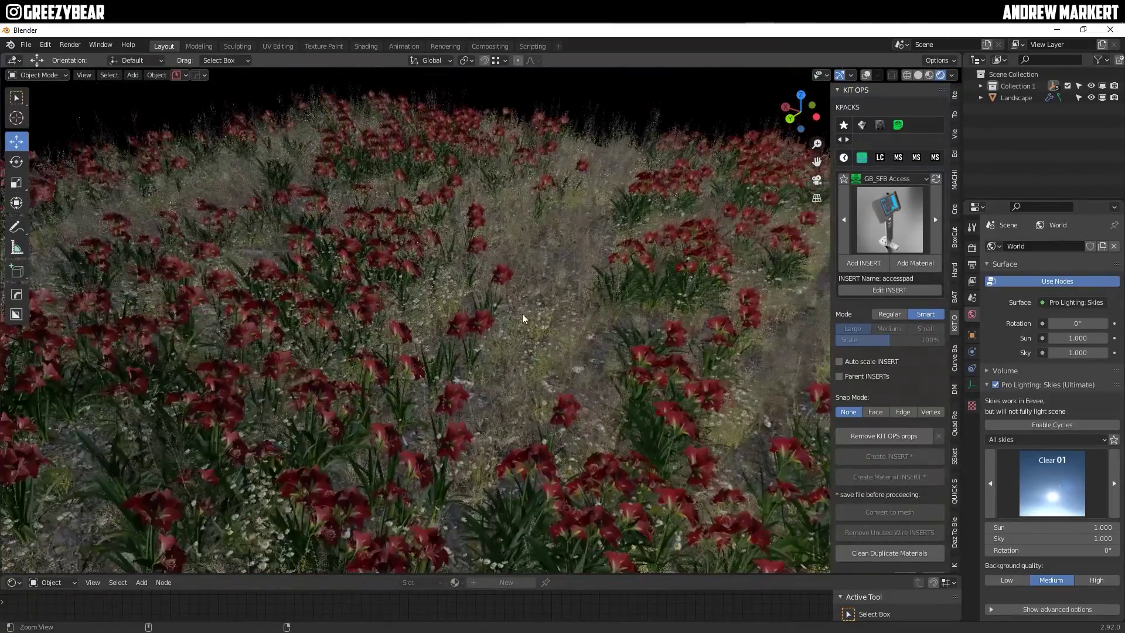
- Select the landscape object and inspect its scattered plants from afar and up close
left_click(1021, 96)
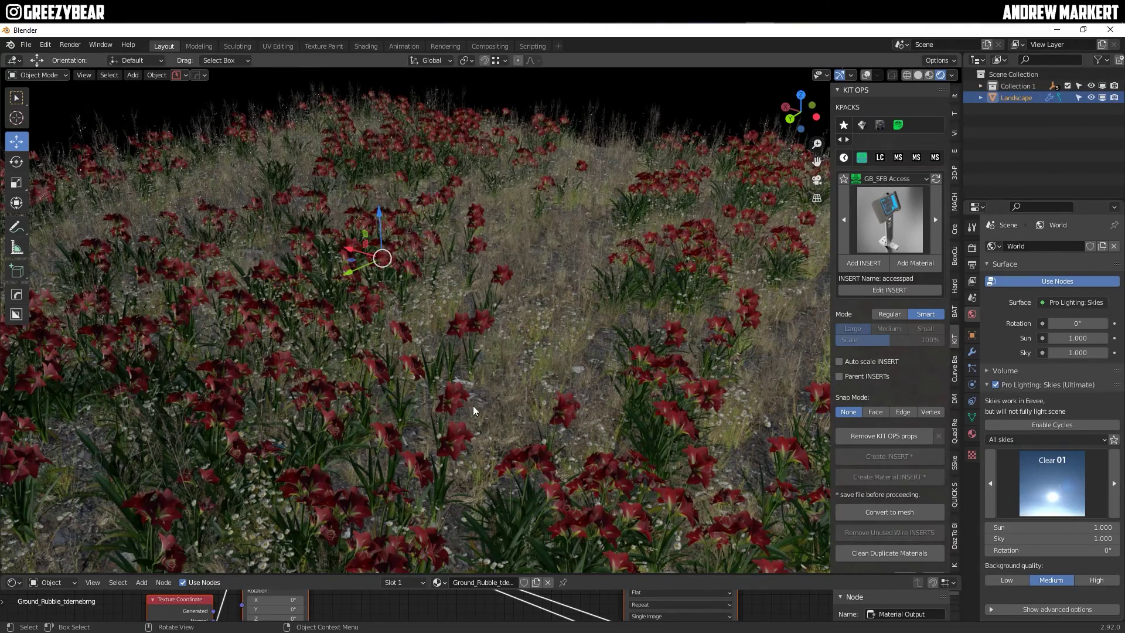
scroll(424, 346, "down", 5)
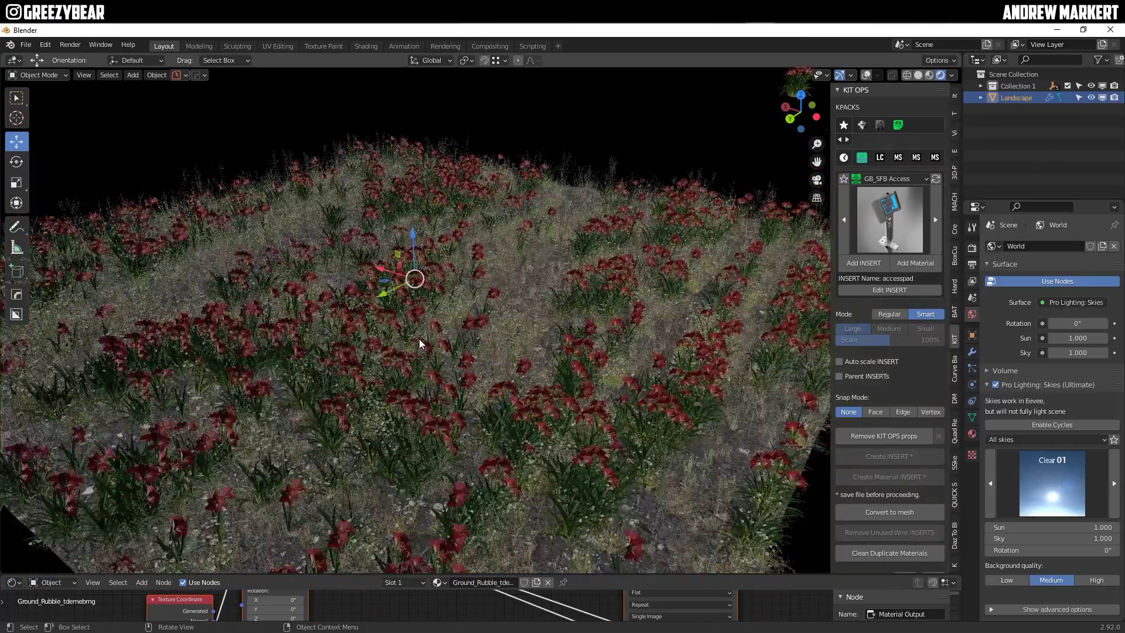
middle_click_drag(419, 356, 455, 382)
scroll(463, 373, "up", 3)
scroll(471, 371, "up", 2)
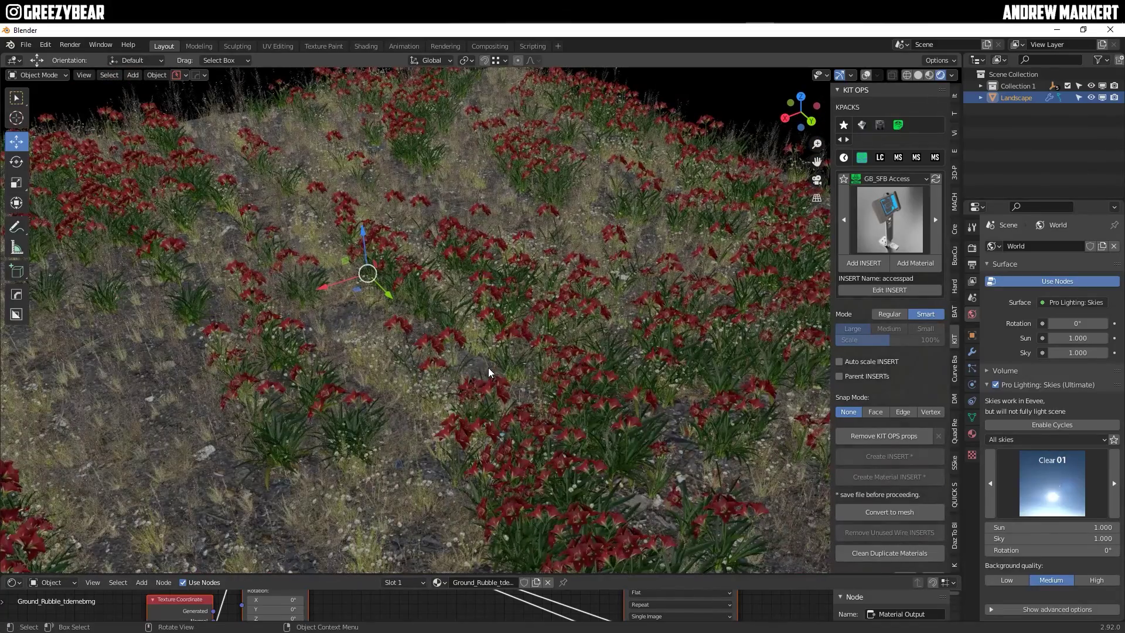